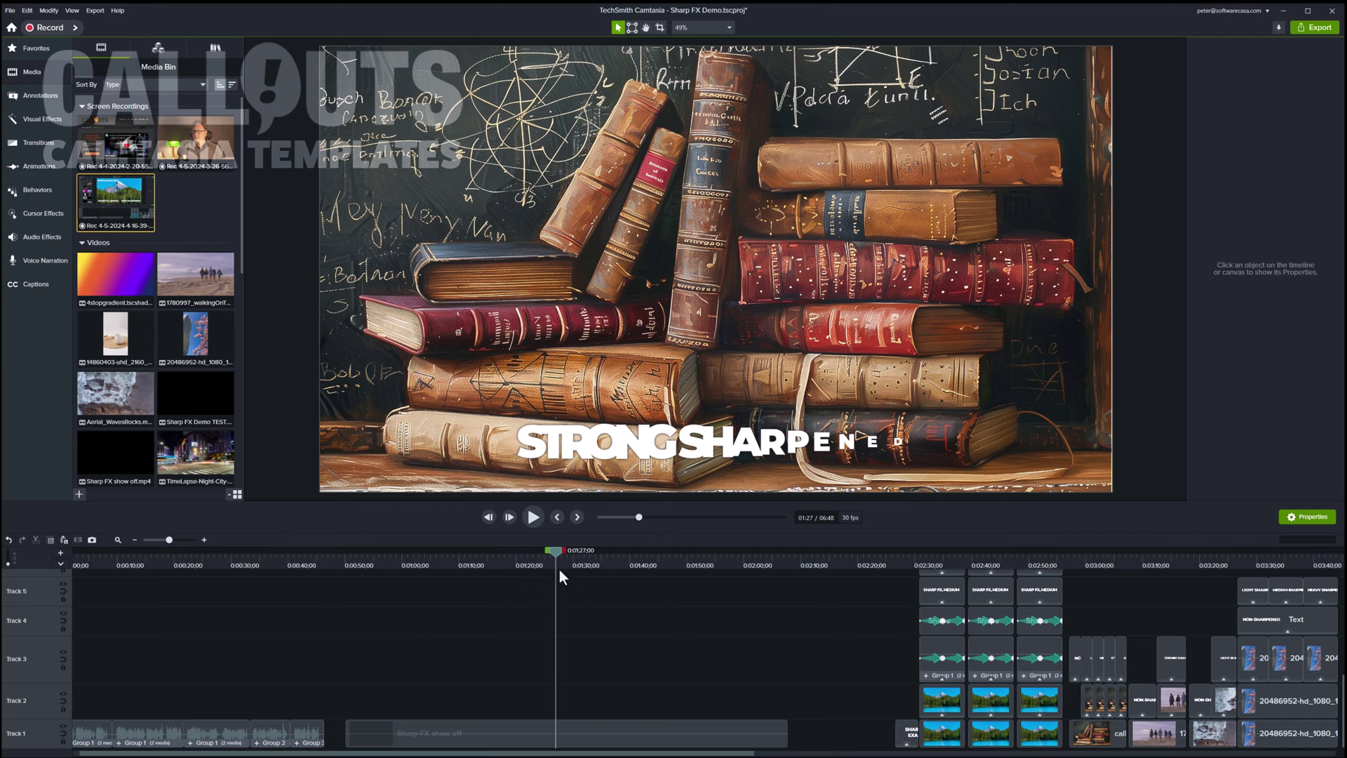
Move the playhead back to 01:09 to show the Sharp FX Medium vs non-sharpened mountain comparison
drag(554, 553, 454, 561)
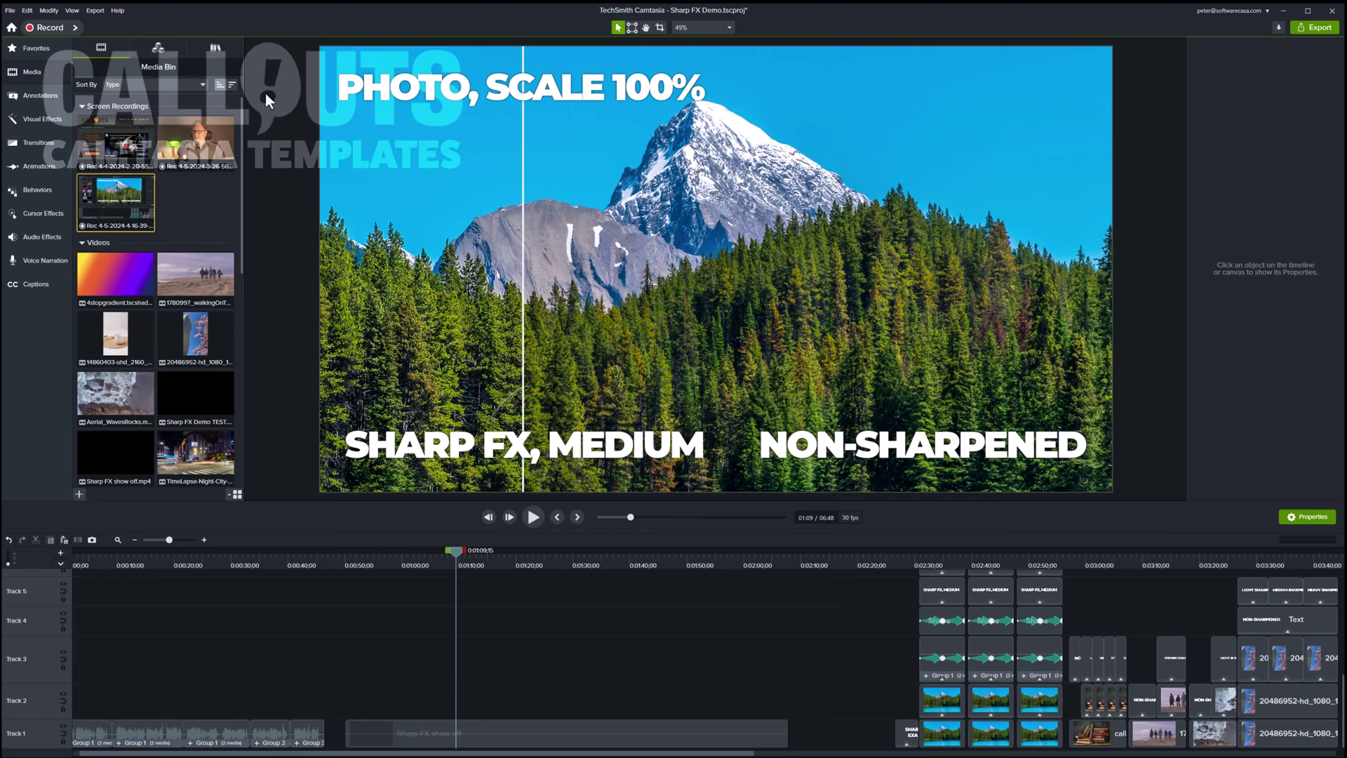
click(26, 11)
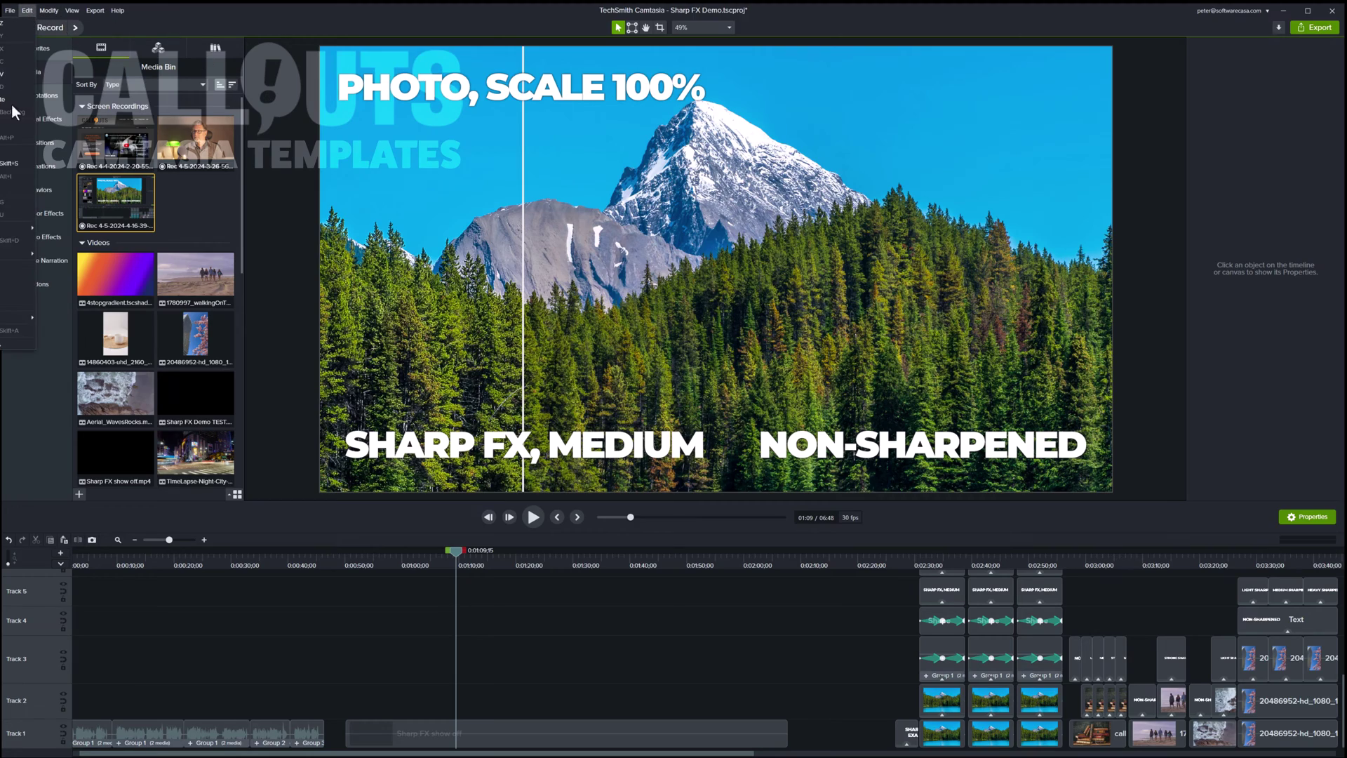
click(17, 343)
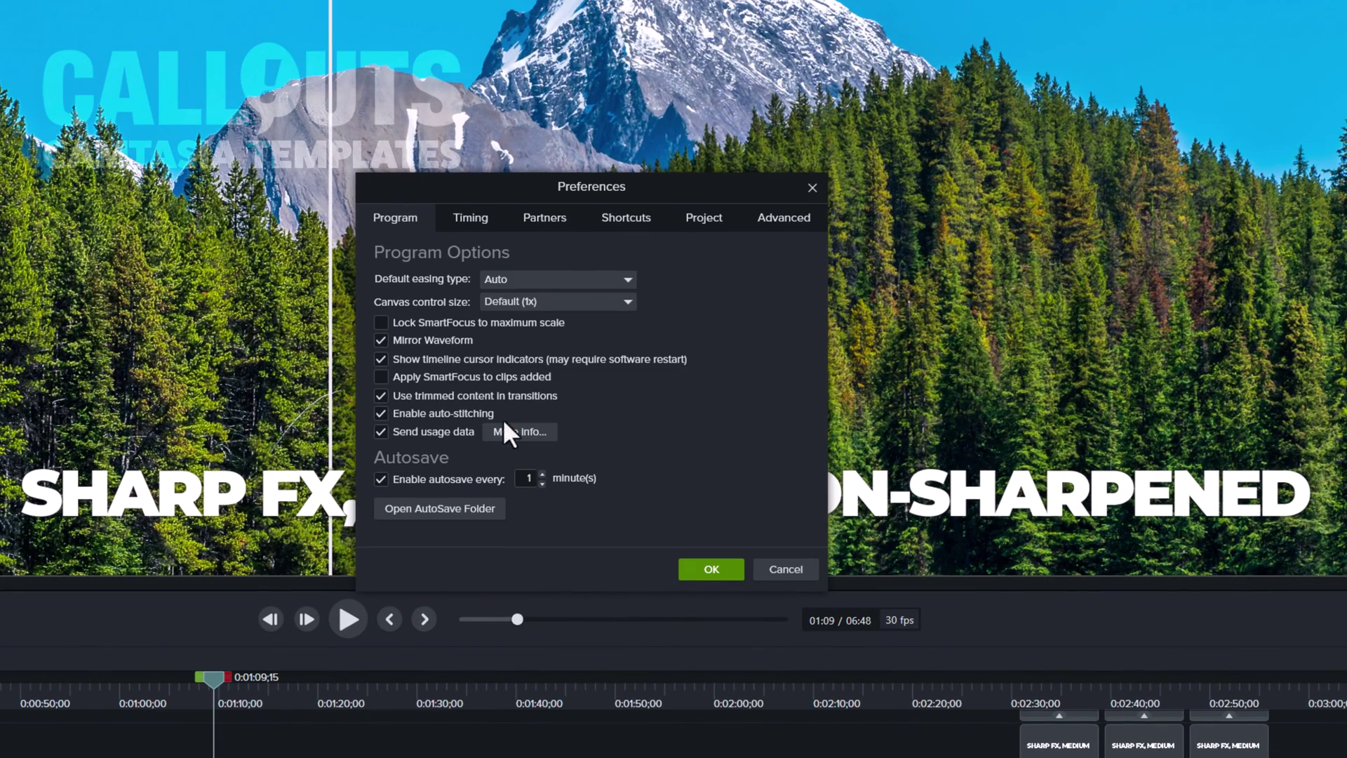
click(782, 219)
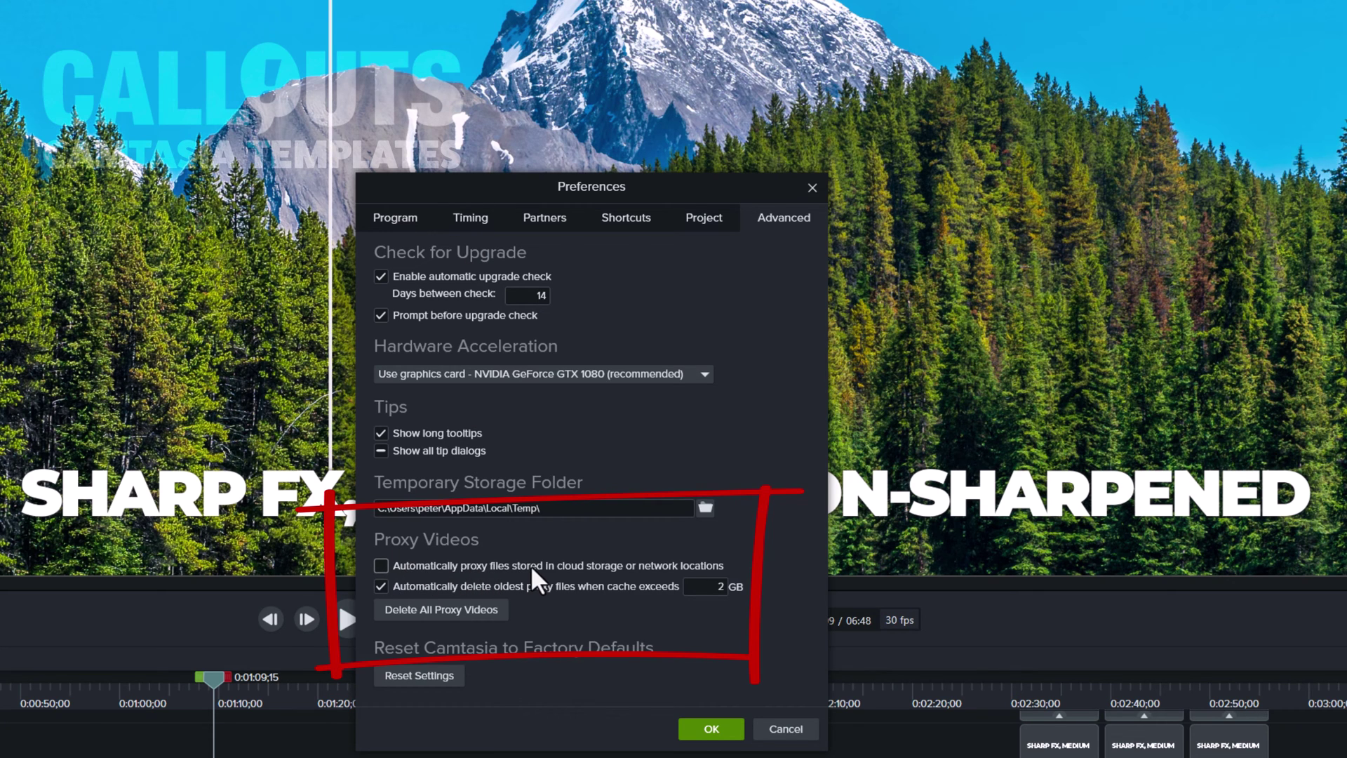
click(718, 735)
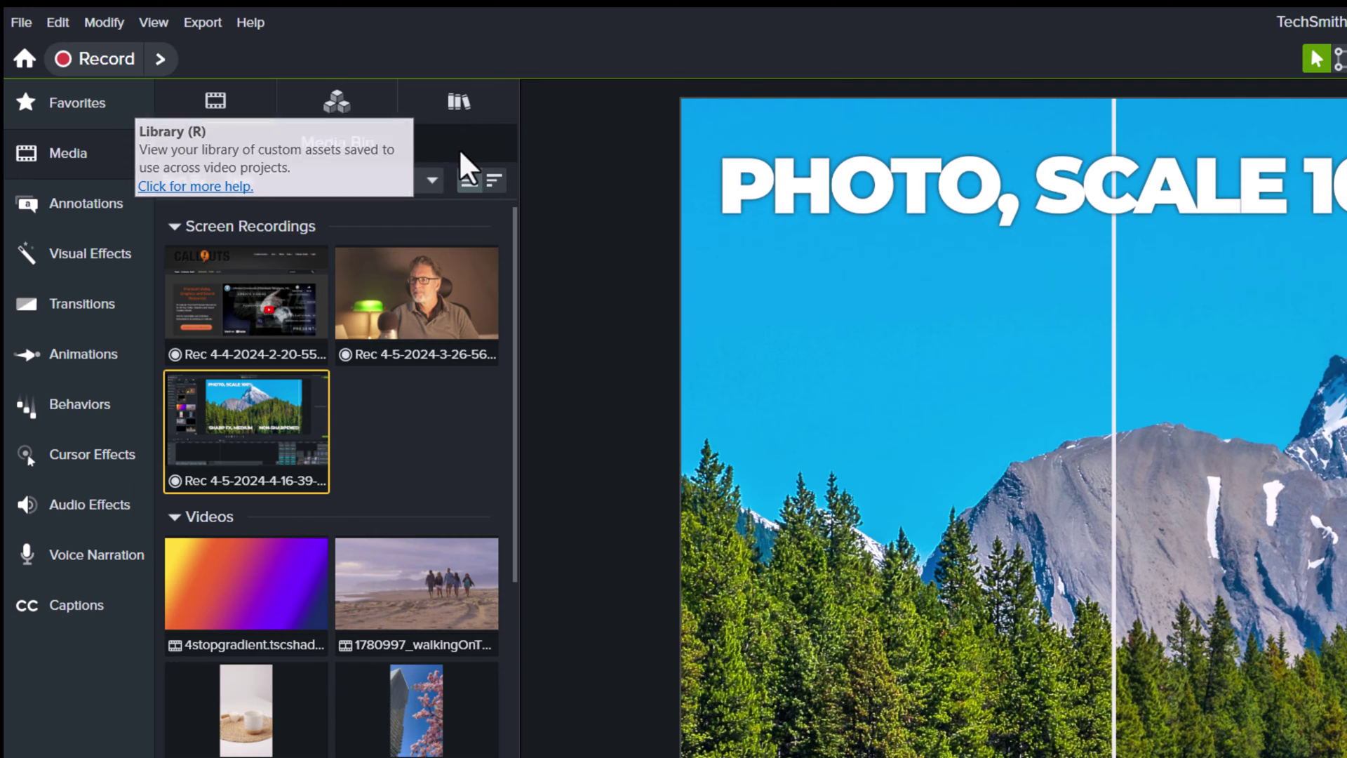
Open the Library with R and scroll to the 104 Sharpening Effect folder
key(r)
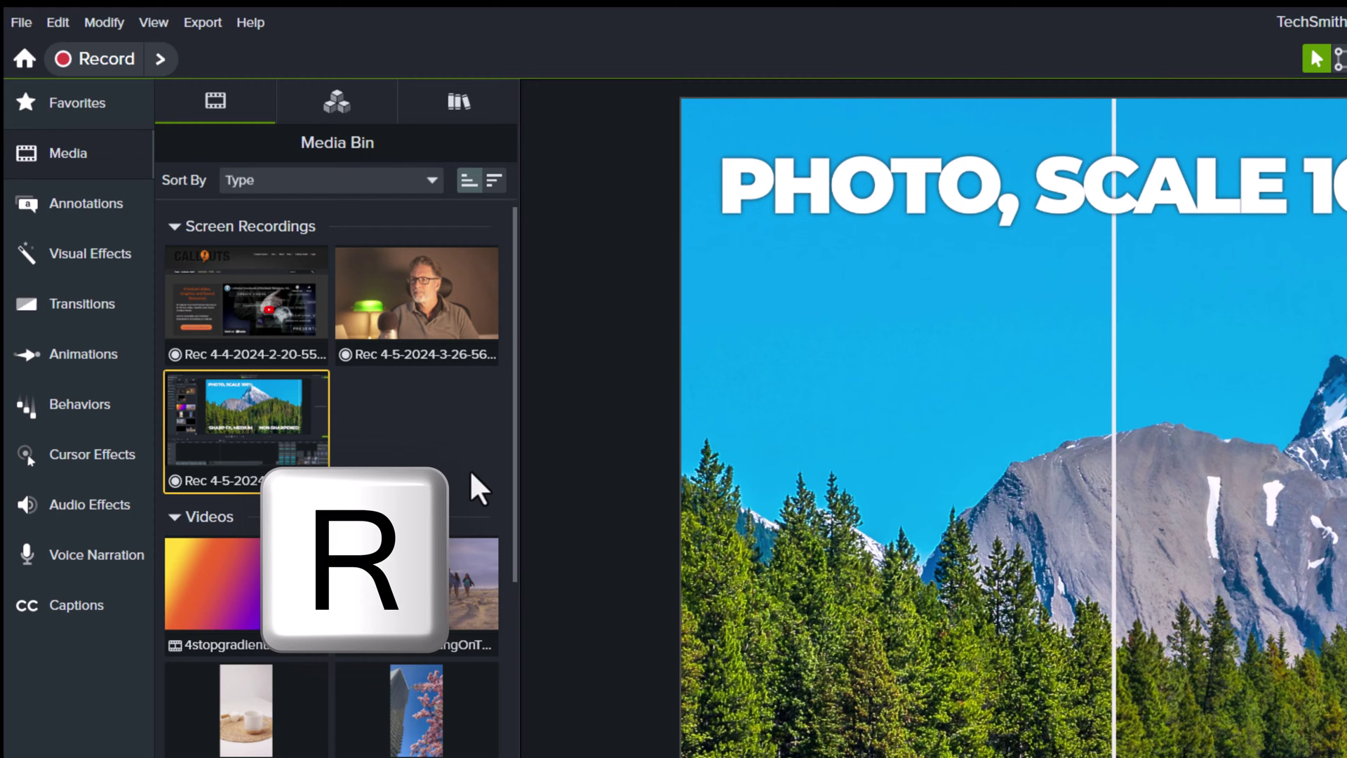
scroll(460, 352, up, 4)
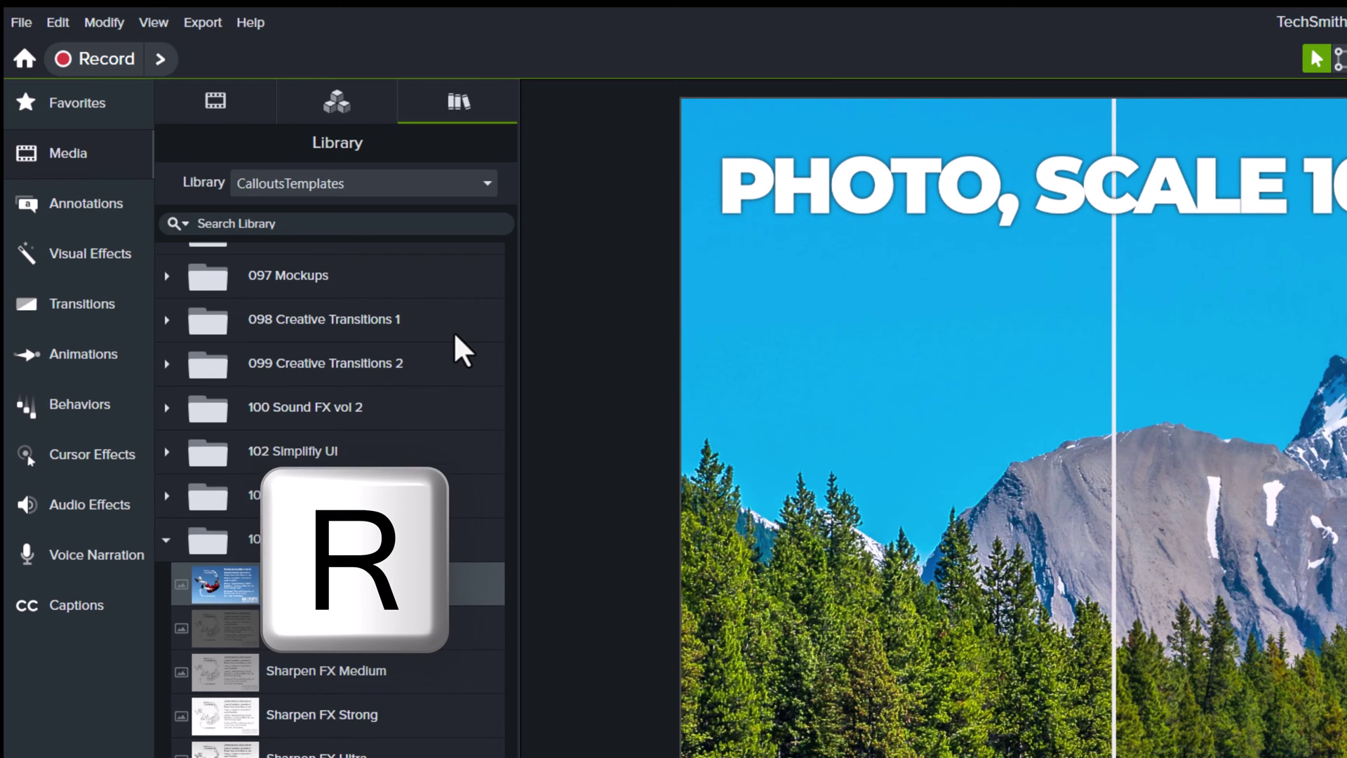
scroll(460, 352, up, 2)
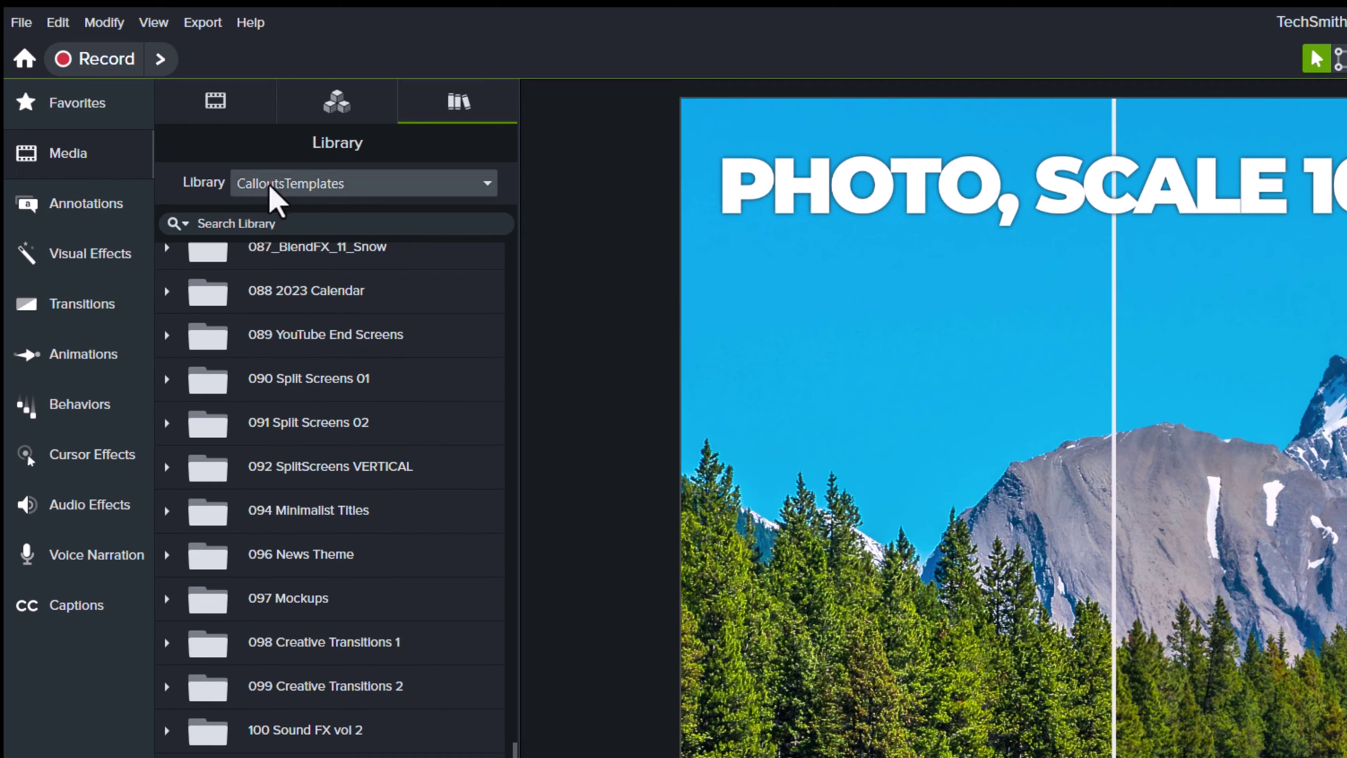
scroll(439, 430, down, 2)
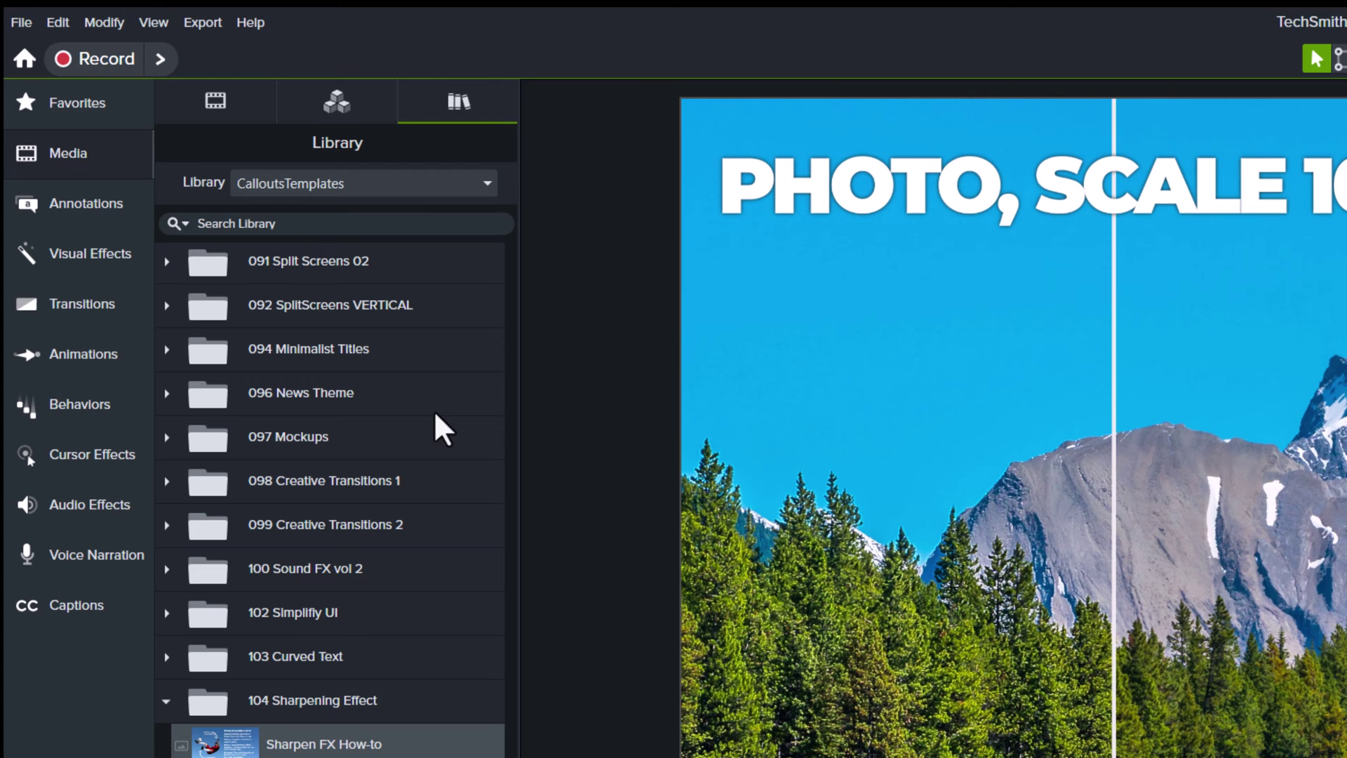
scroll(412, 683, down, 2)
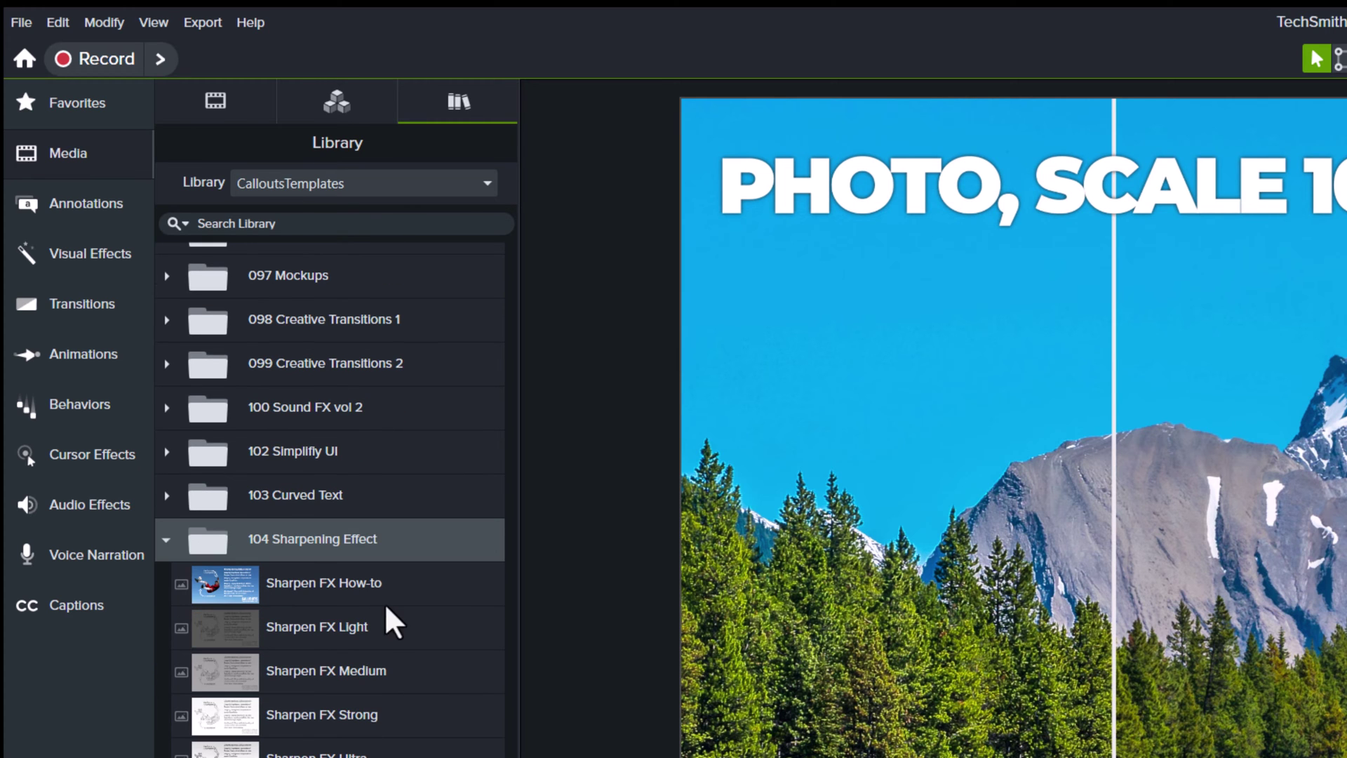
scroll(368, 558, down, 1)
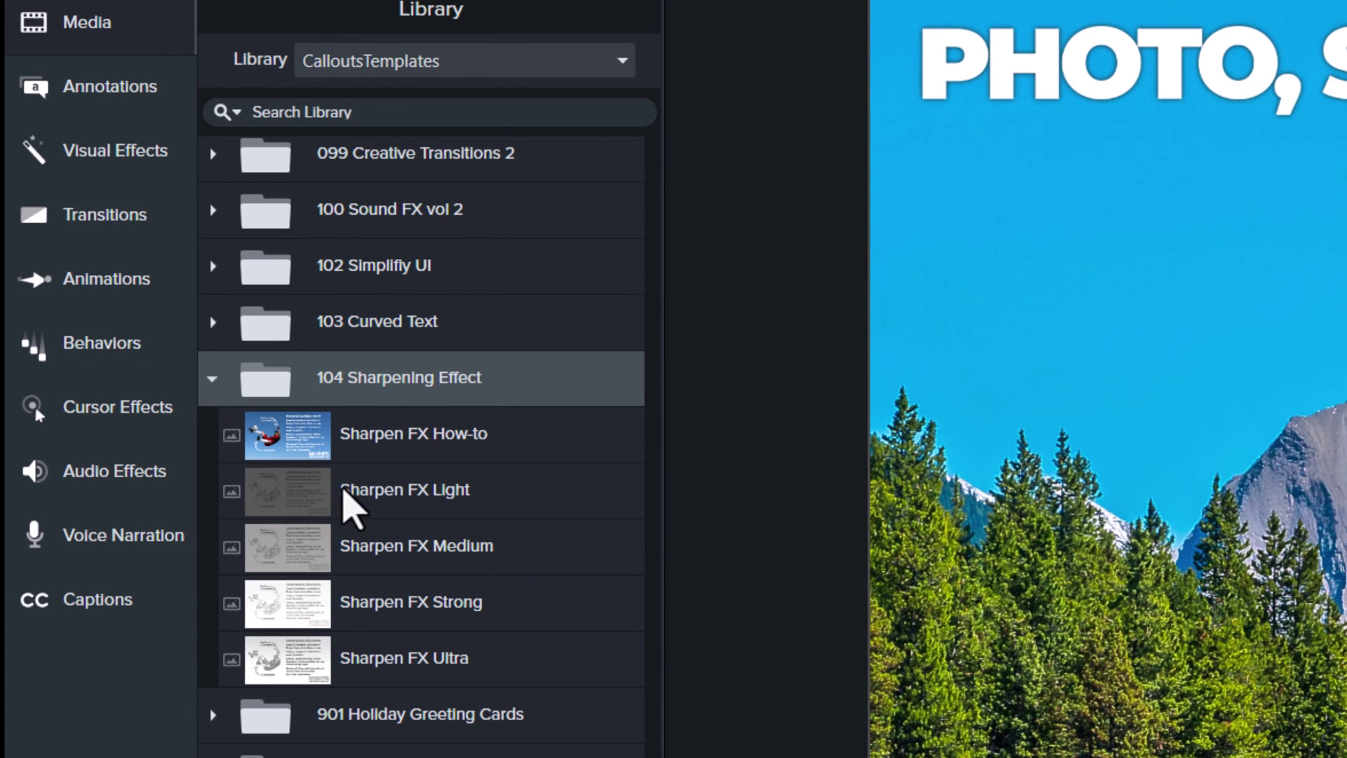
Select each of the Sharpen FX Light, Medium, Strong and Ultra templates in turn
click(431, 492)
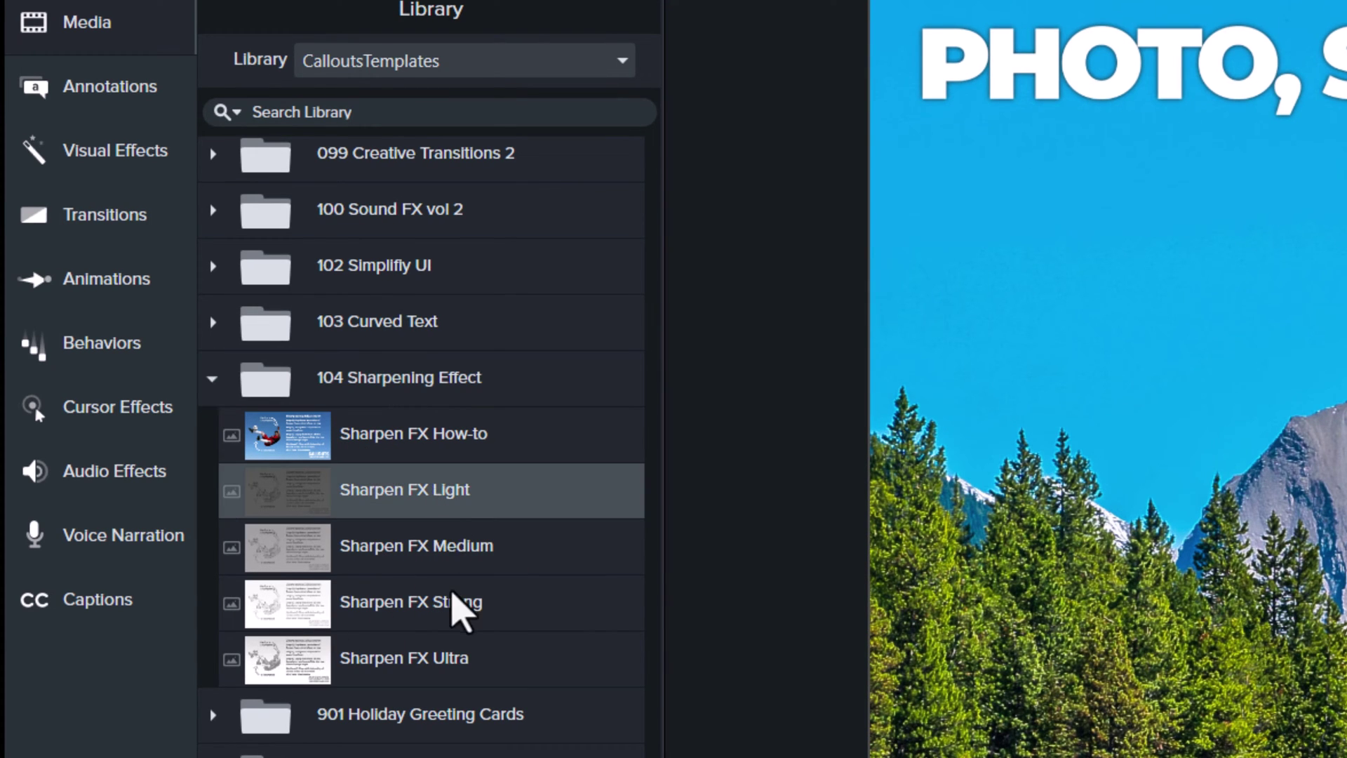
click(456, 543)
click(449, 605)
click(434, 663)
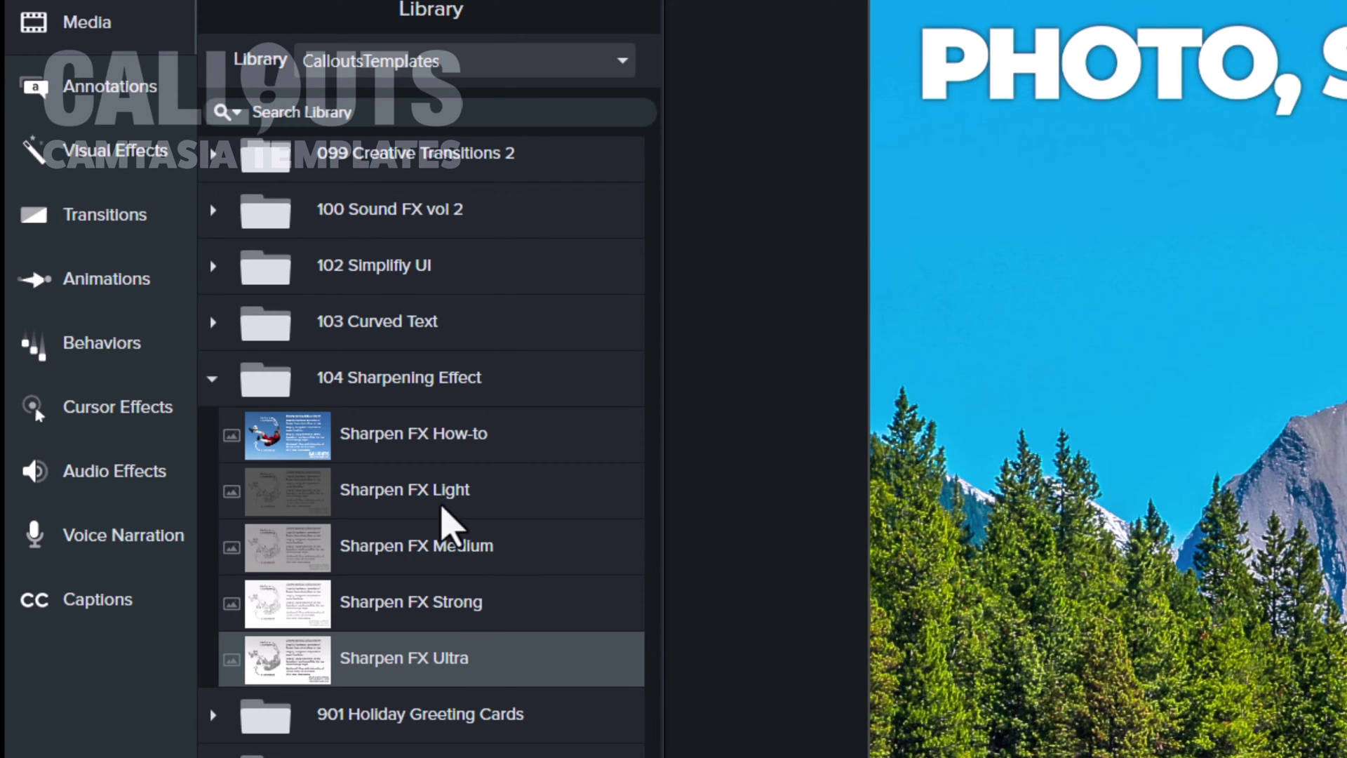
click(438, 455)
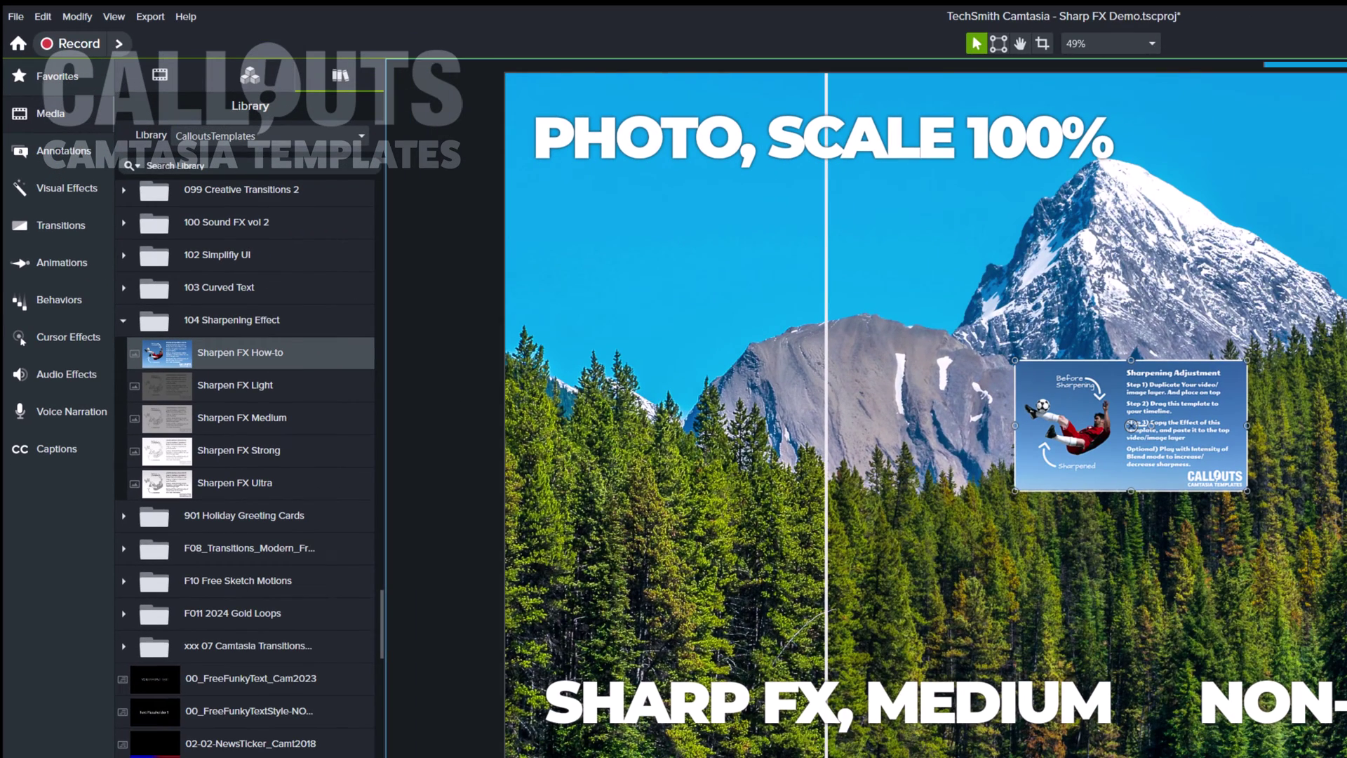
drag(1129, 454, 927, 300)
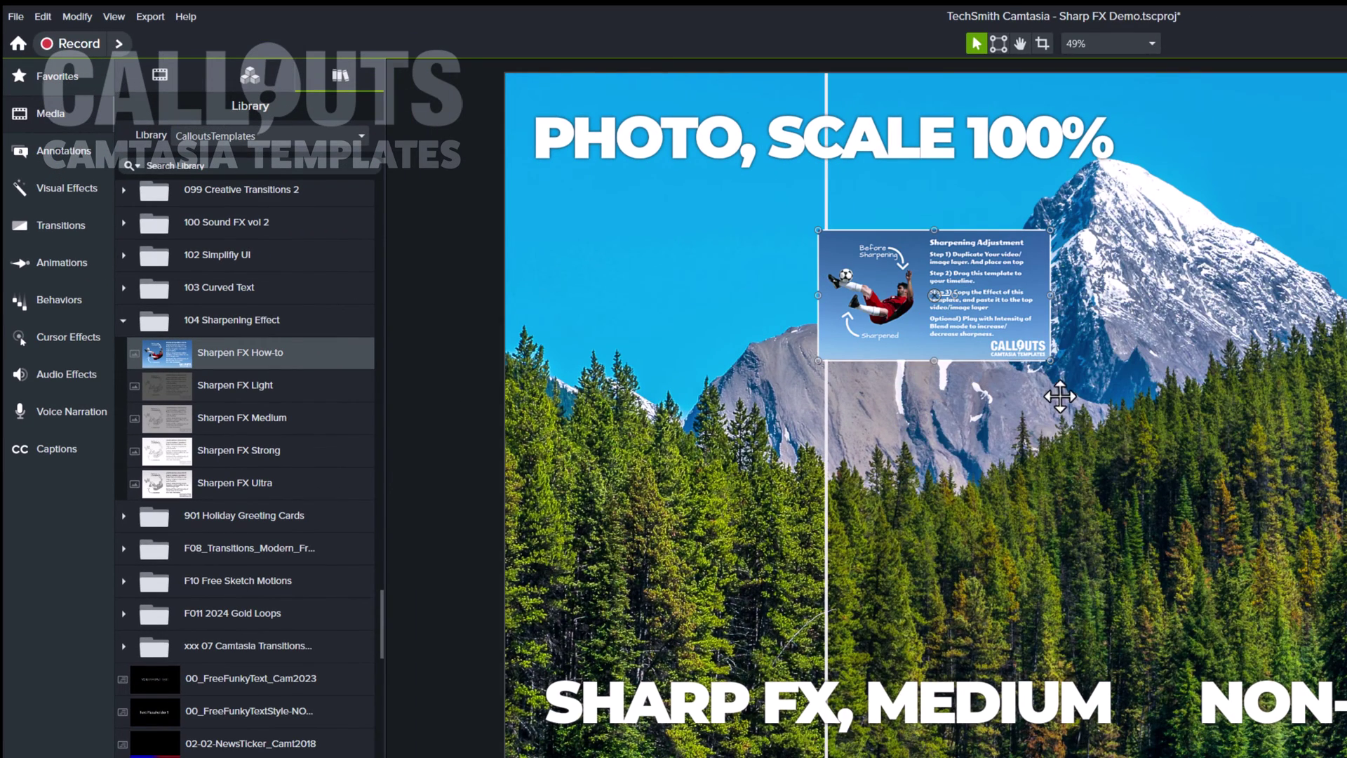
drag(1050, 363, 1346, 617)
drag(1213, 468, 1001, 440)
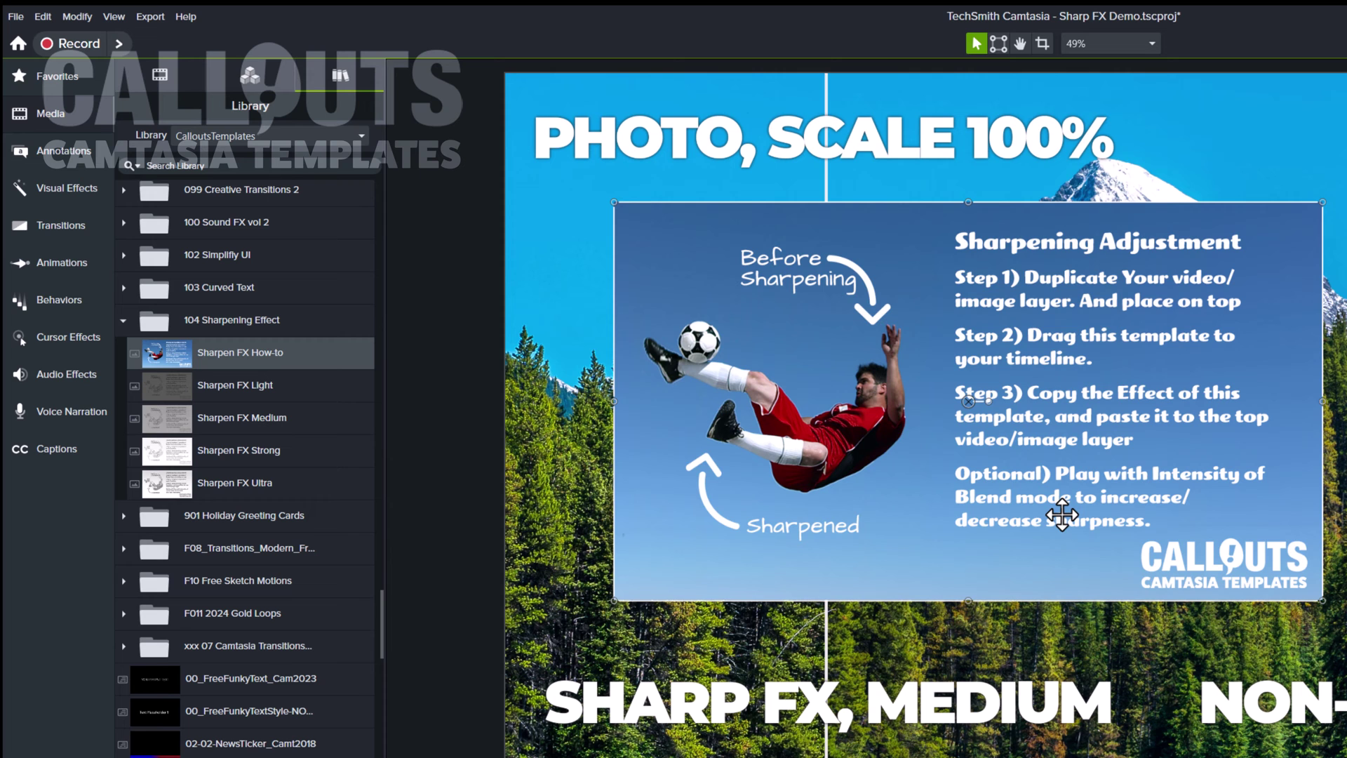
key(Delete)
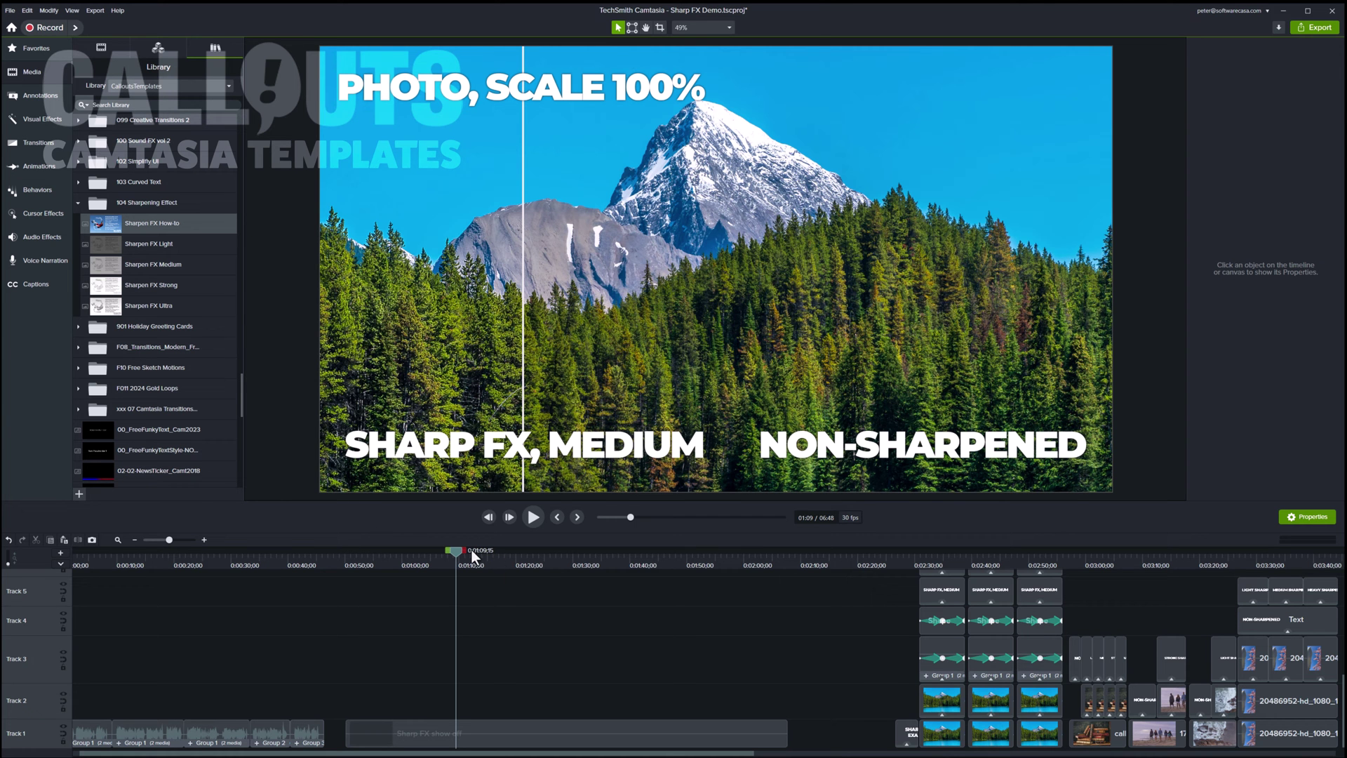
Rewind to 0:49 and play through the Sharpening Examples title, pausing on the 65% mountain comparison
drag(434, 557, 343, 571)
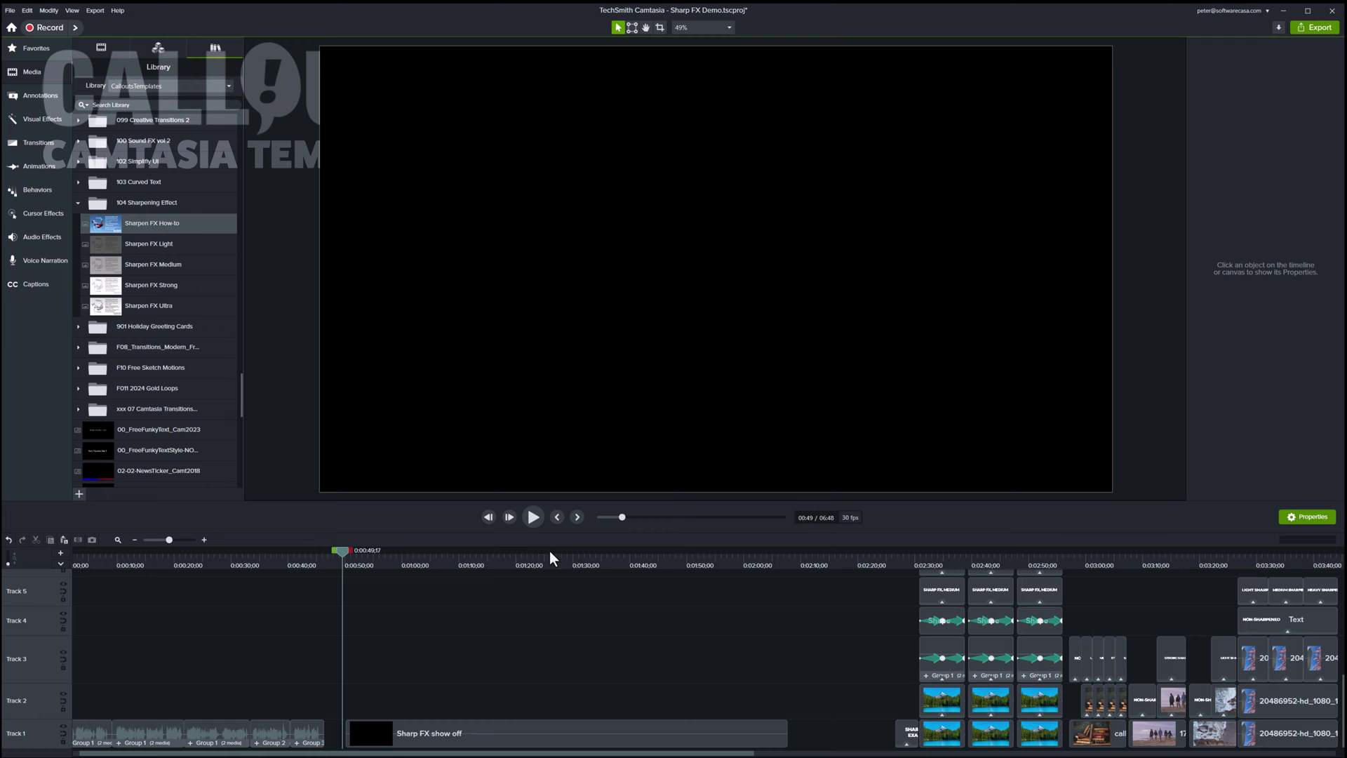
click(532, 517)
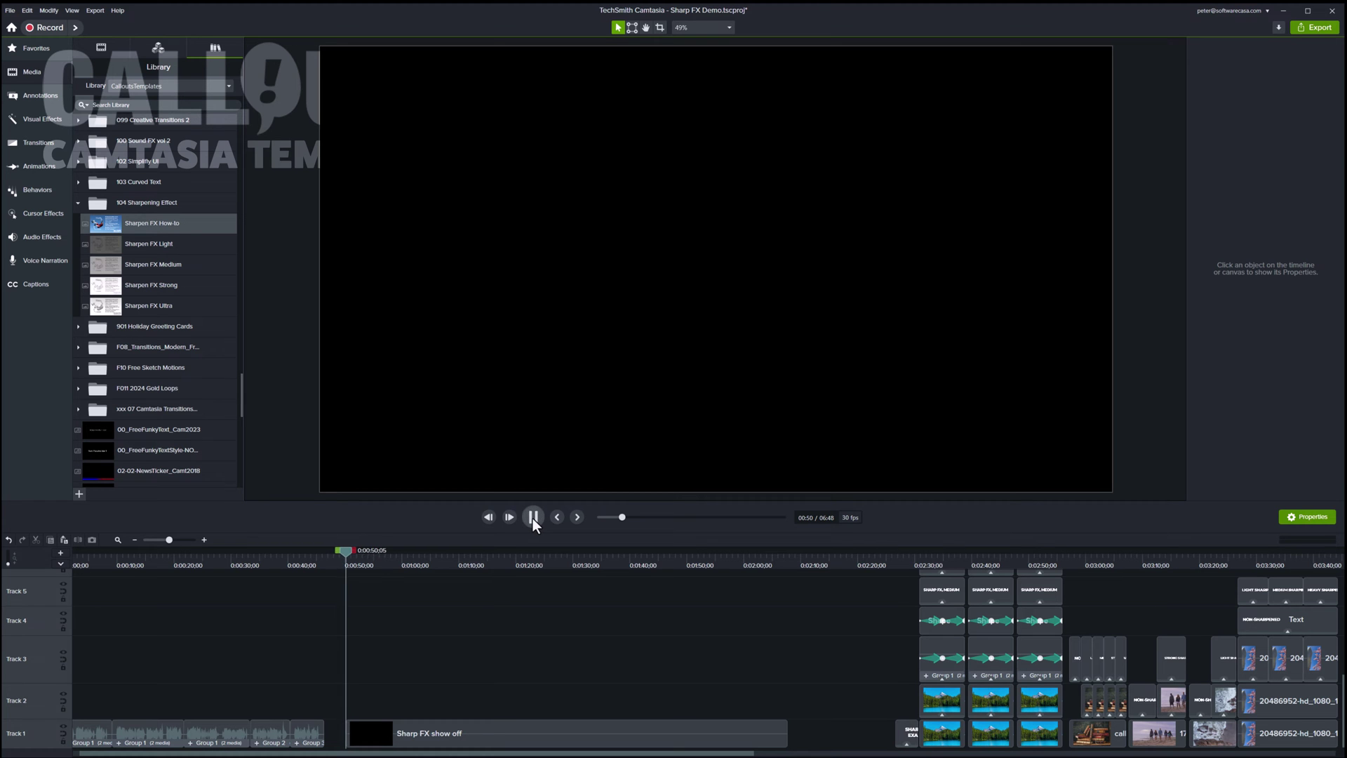
click(532, 517)
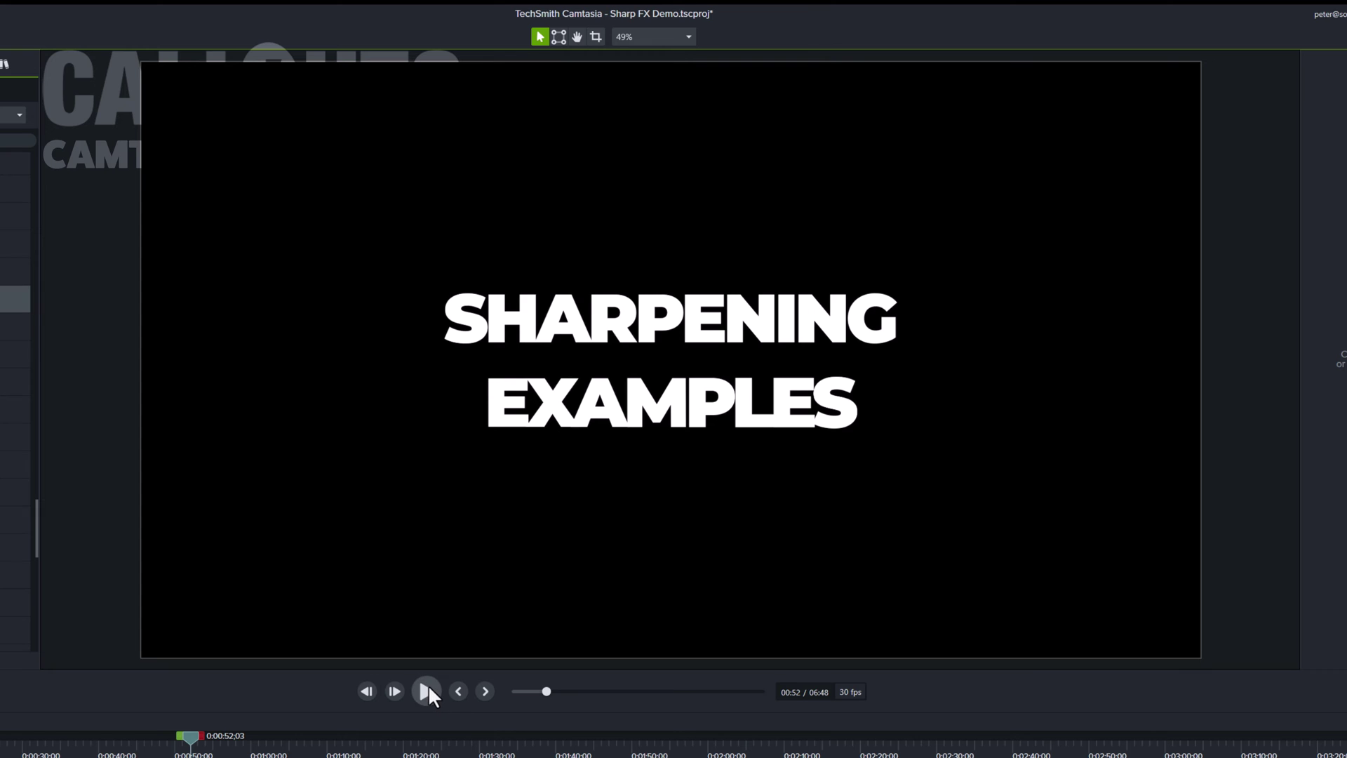
click(429, 688)
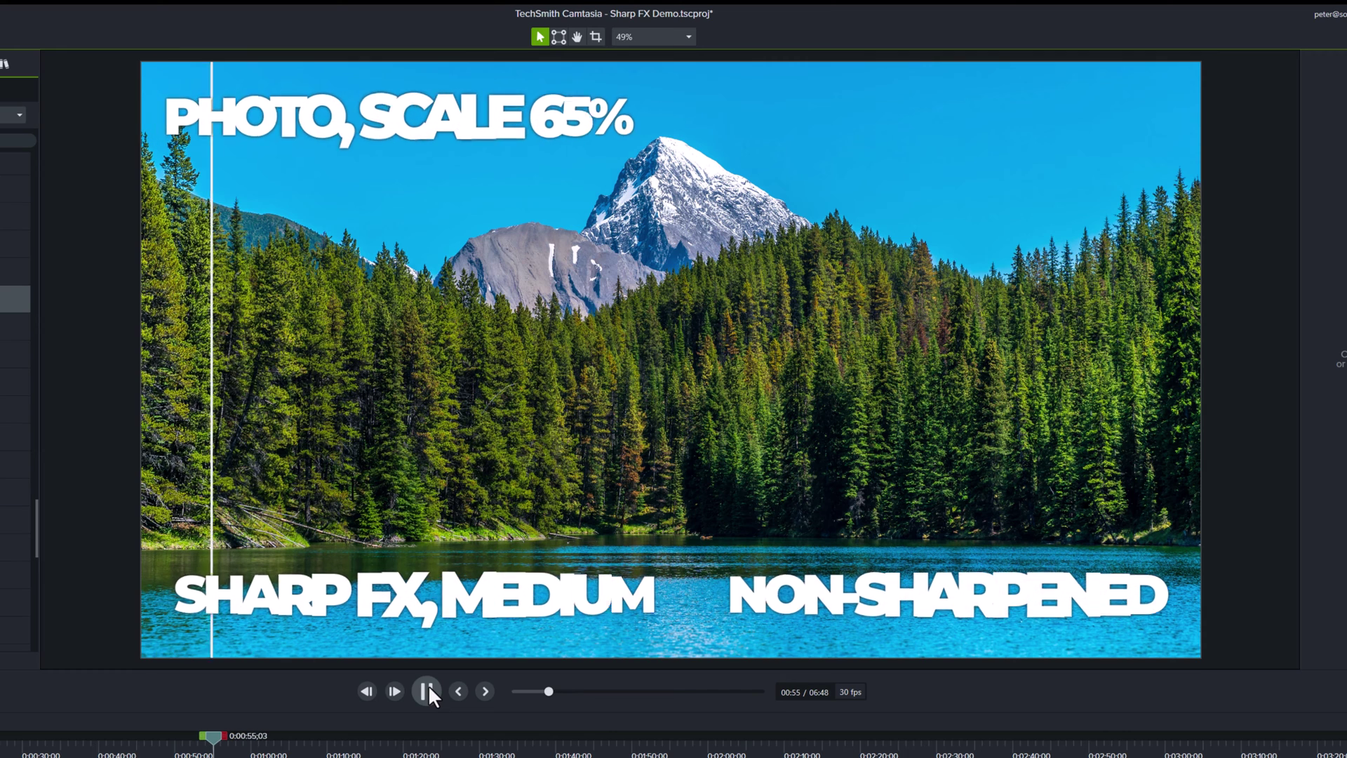
click(429, 689)
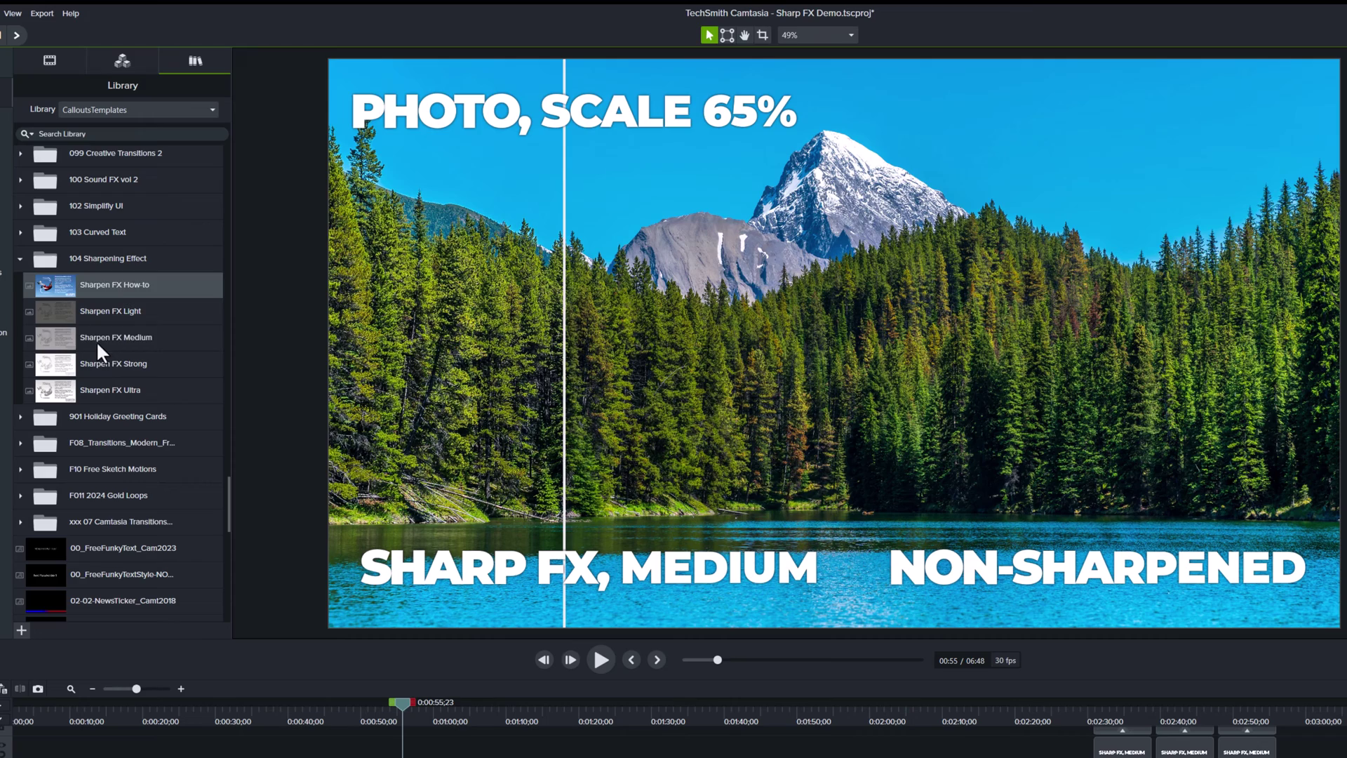
Select the Sharpen FX Medium preset in the Library panel
click(98, 343)
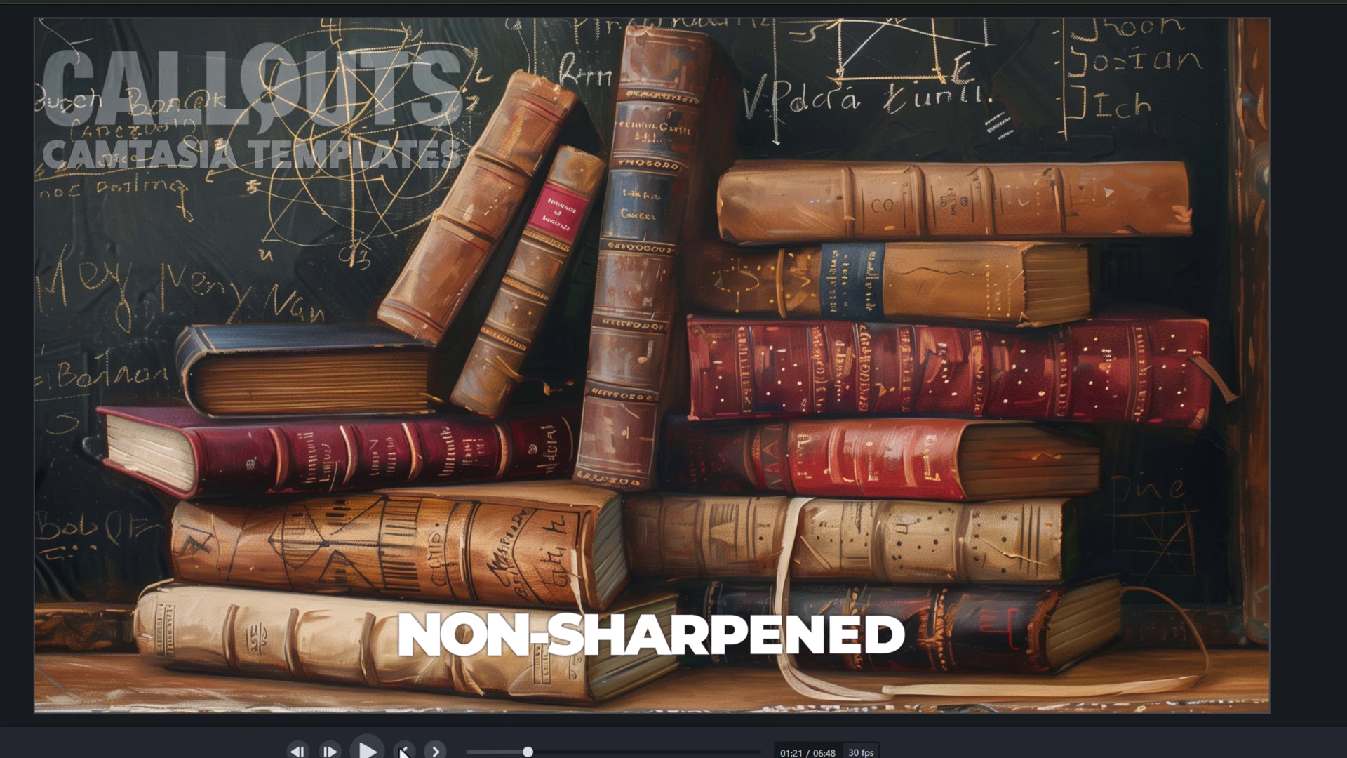
Resume the demo preview to watch the remaining sharpening comparisons
click(367, 751)
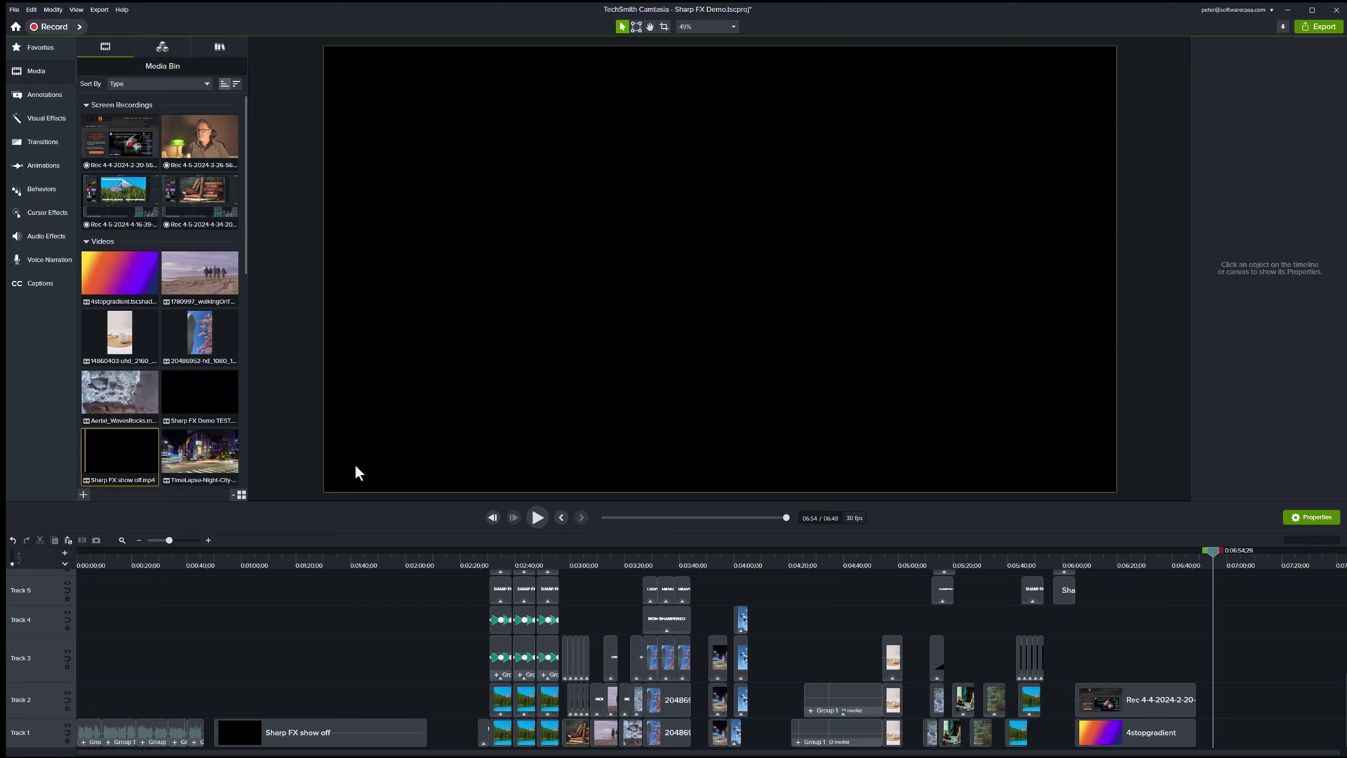
Place the TimeLapse-Night-City video on Track 1 after the other clips and zoom in there
drag(1295, 561, 264, 582)
drag(219, 460, 243, 701)
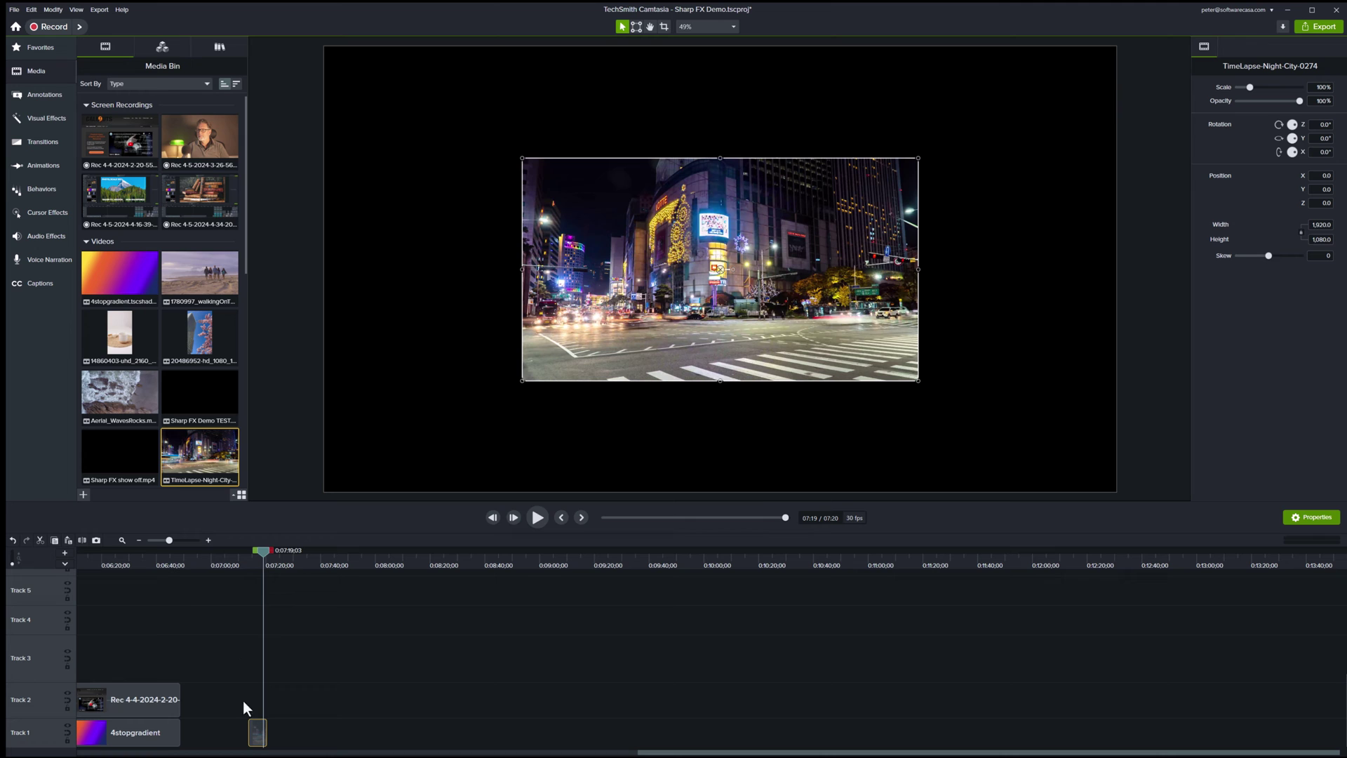
click(208, 539)
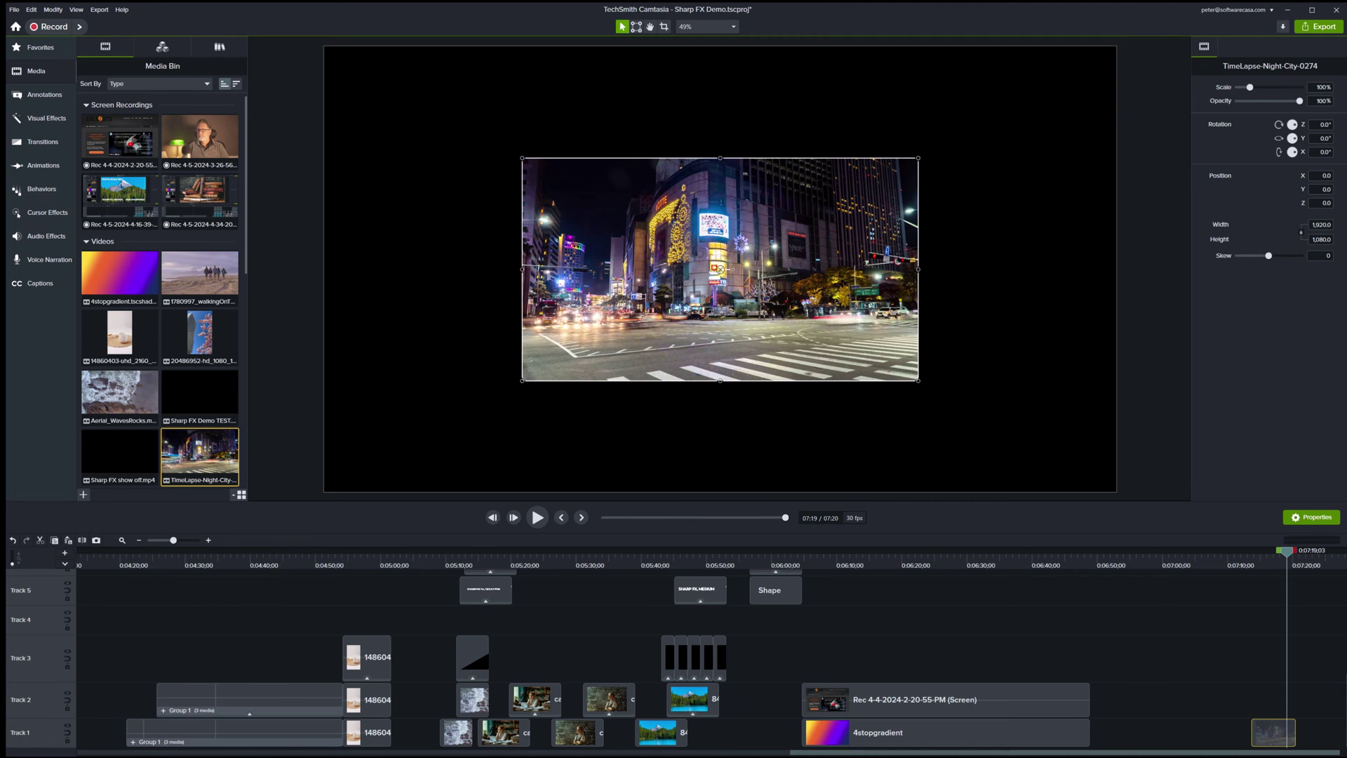
drag(1290, 549, 1253, 550)
scroll(701, 659, right, 8)
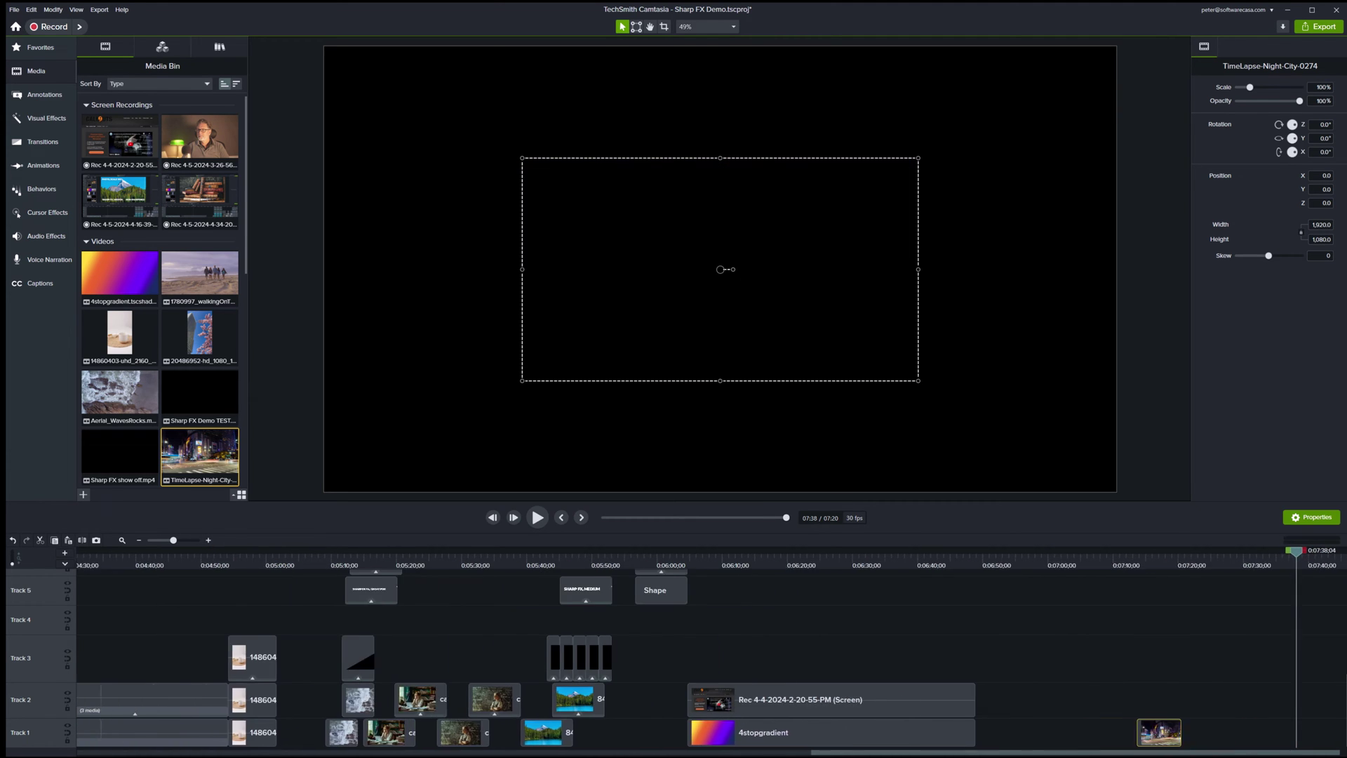
Scale the night-city clip to 200% so it fills the canvas
click(723, 612)
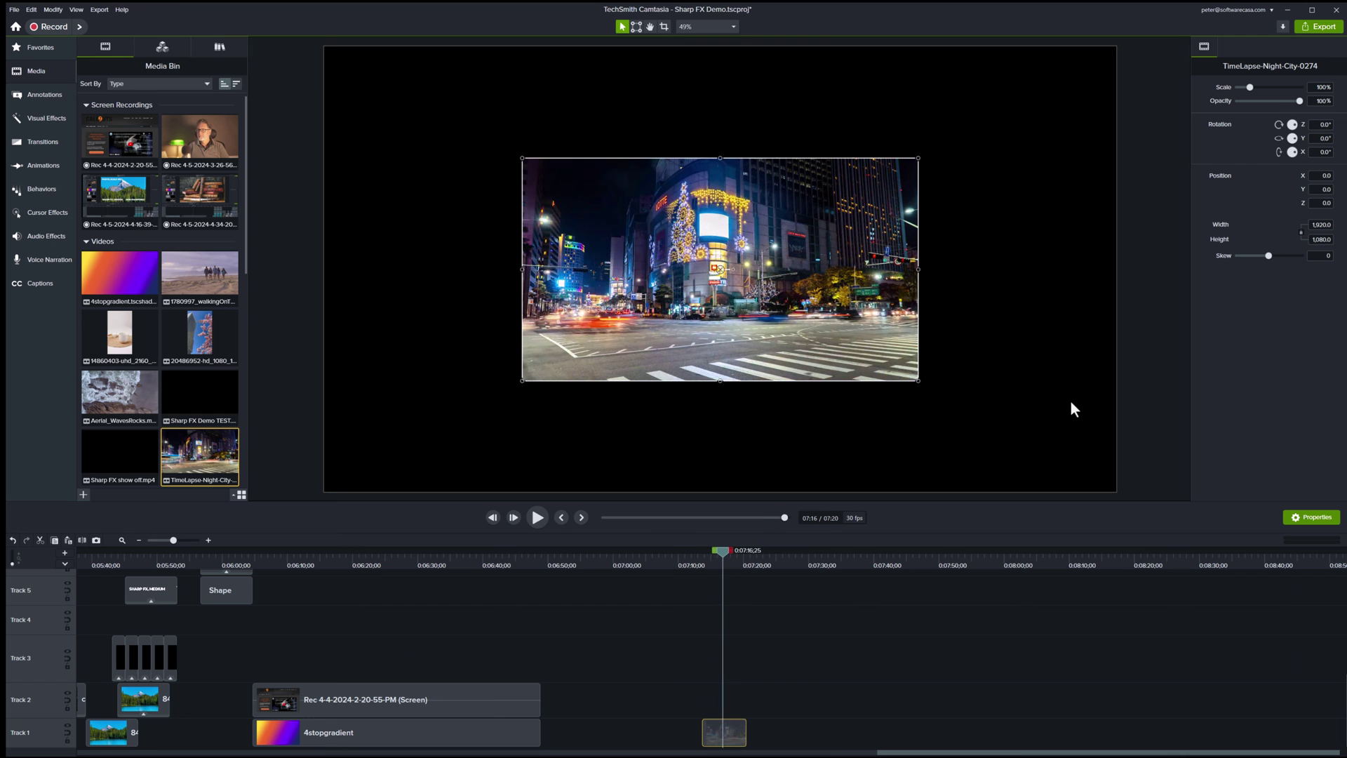
click(1322, 87)
text(200)
key(Return)
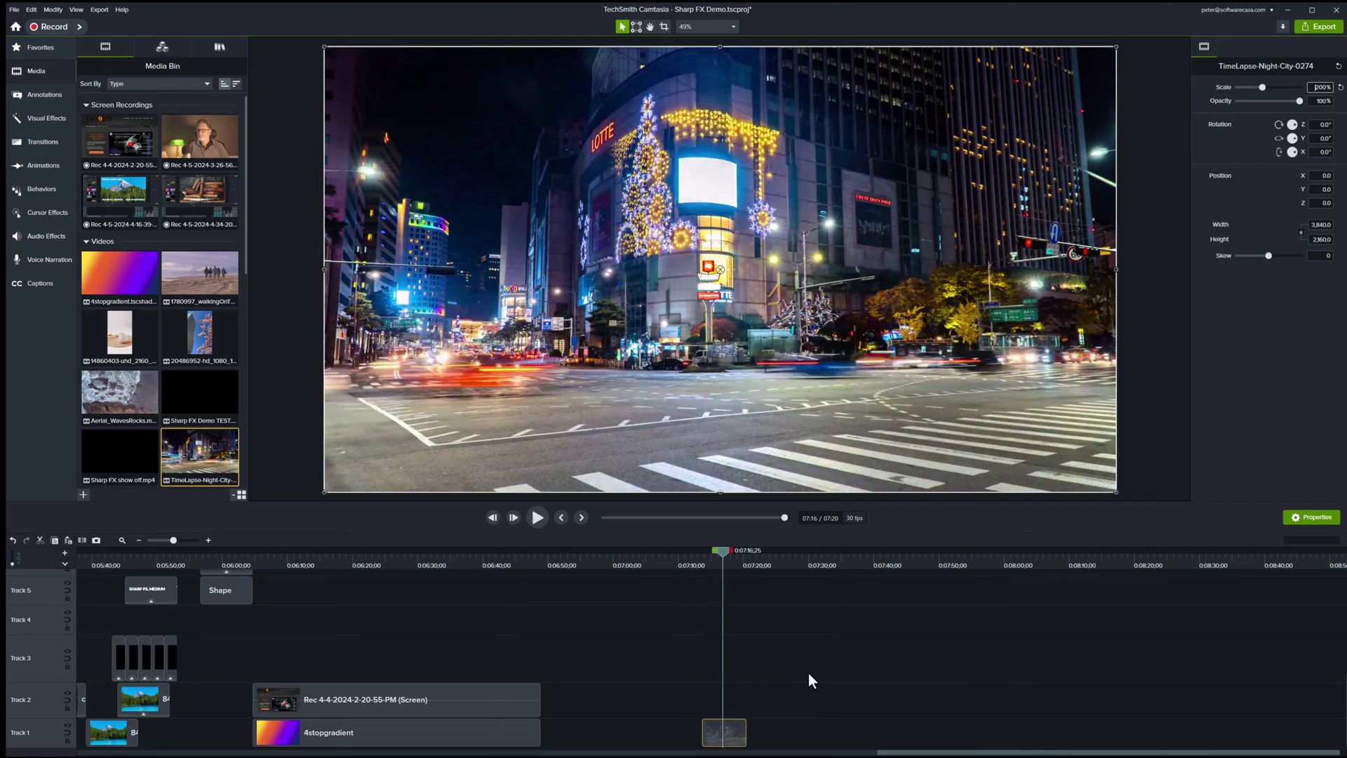
Drag the Sharpen FX Strong template from the Library onto the timeline right after the night-city clip
click(730, 730)
click(220, 49)
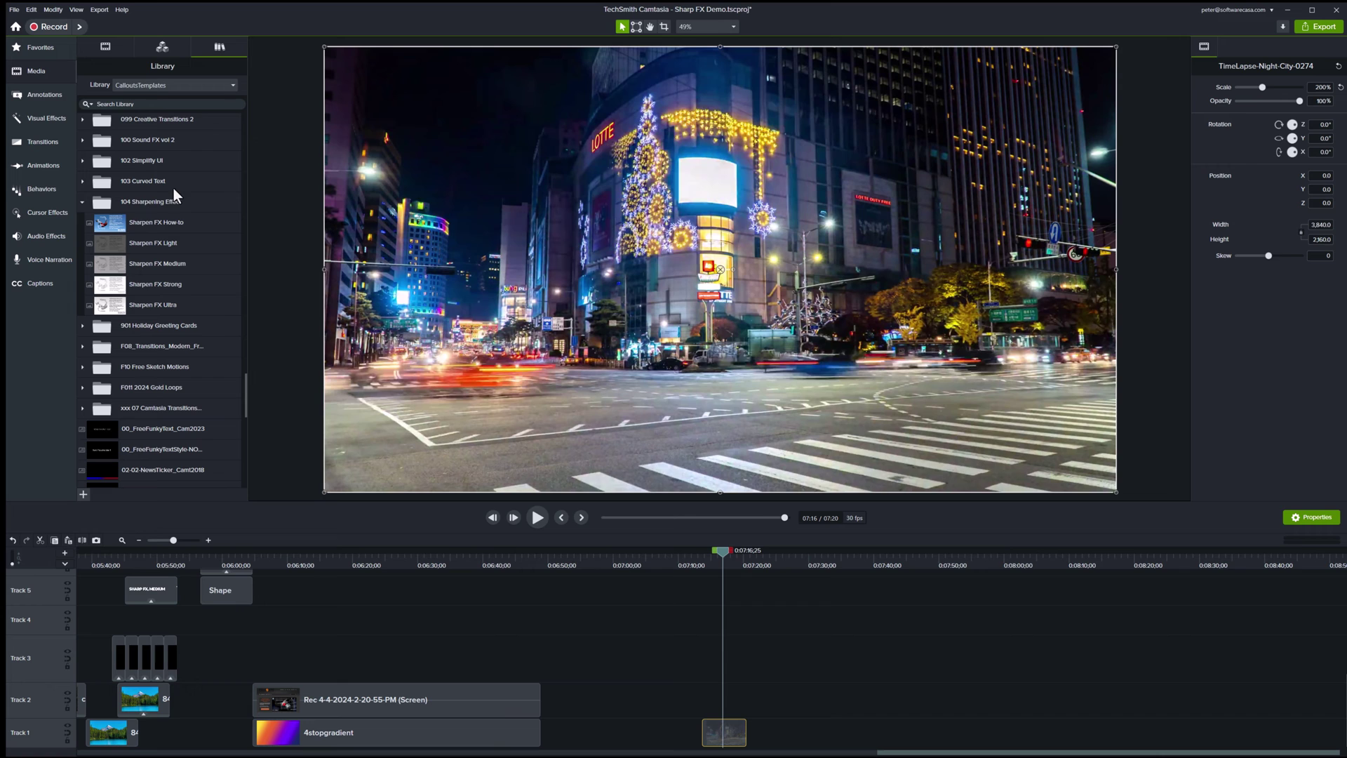
click(163, 264)
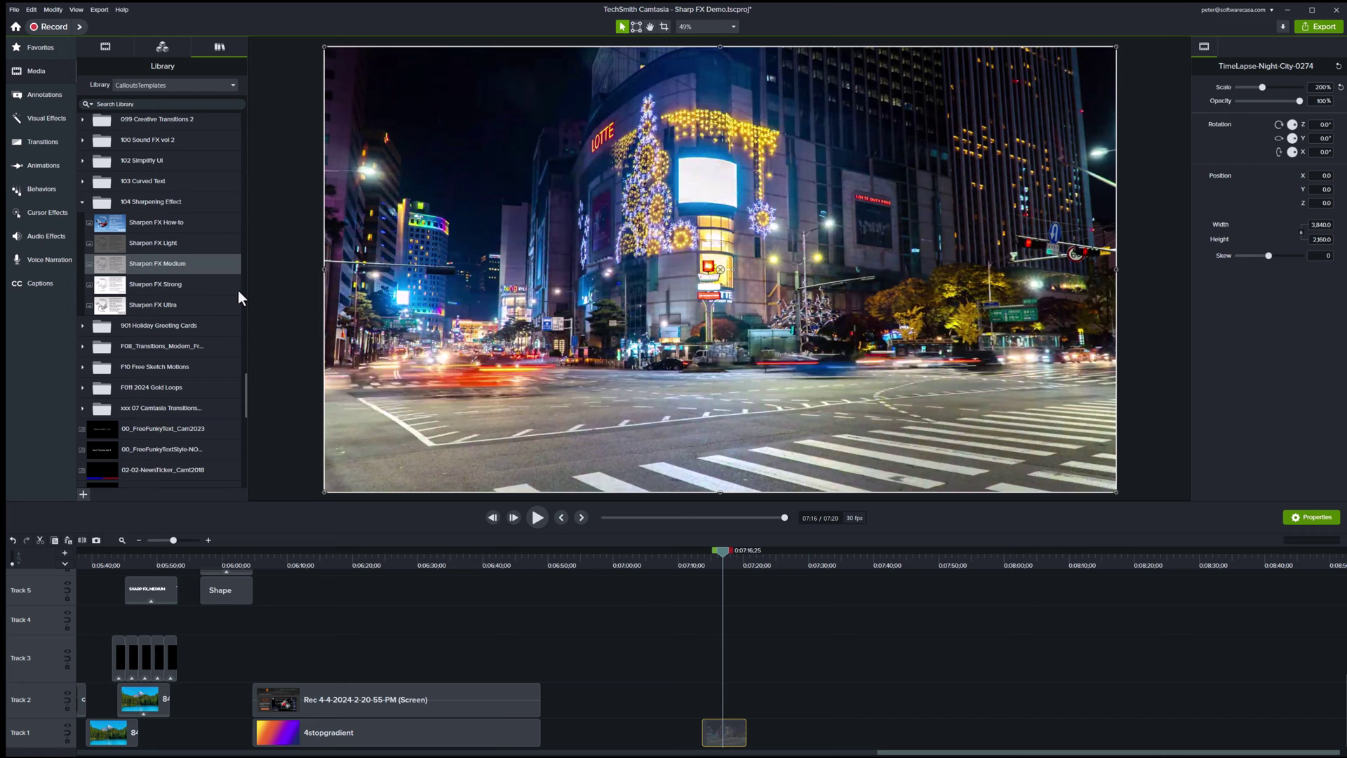
click(171, 284)
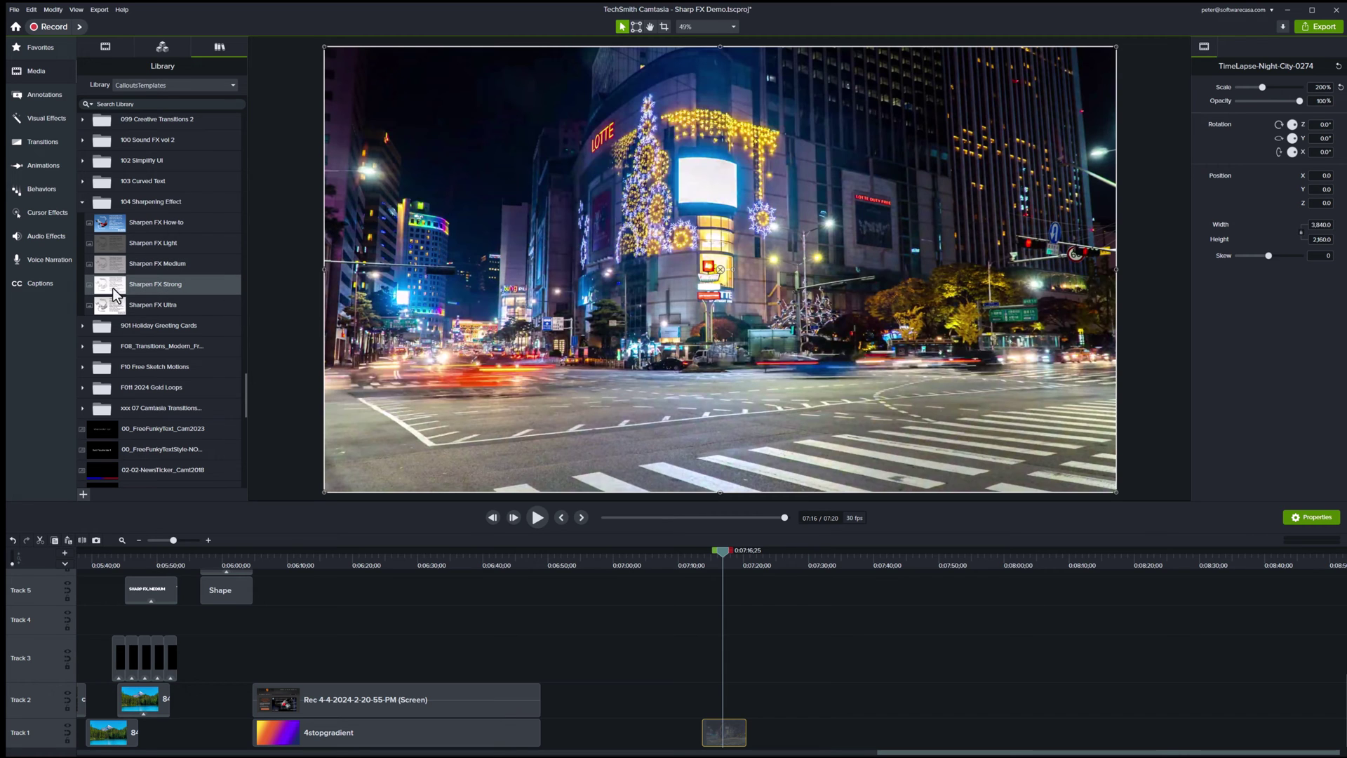
key(ctrl+a)
drag(789, 734, 949, 672)
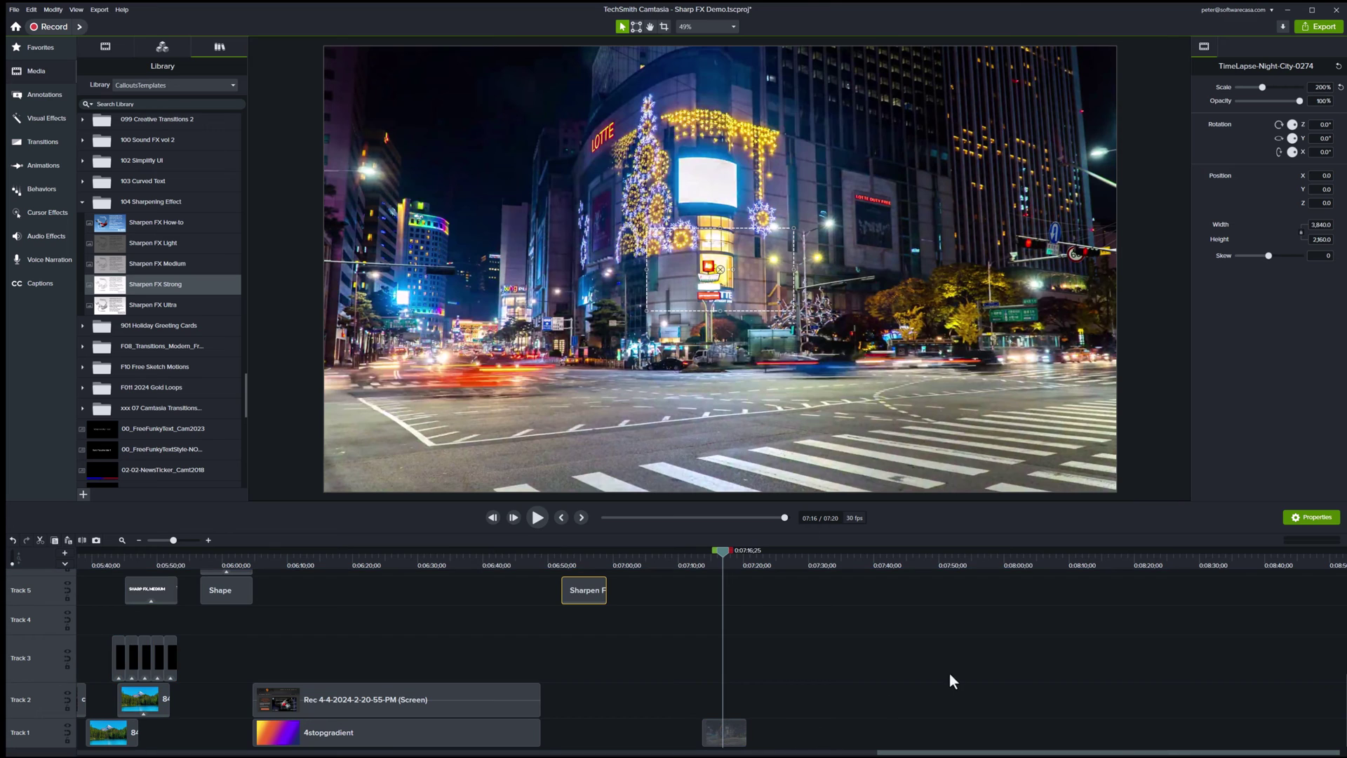
drag(588, 591, 857, 705)
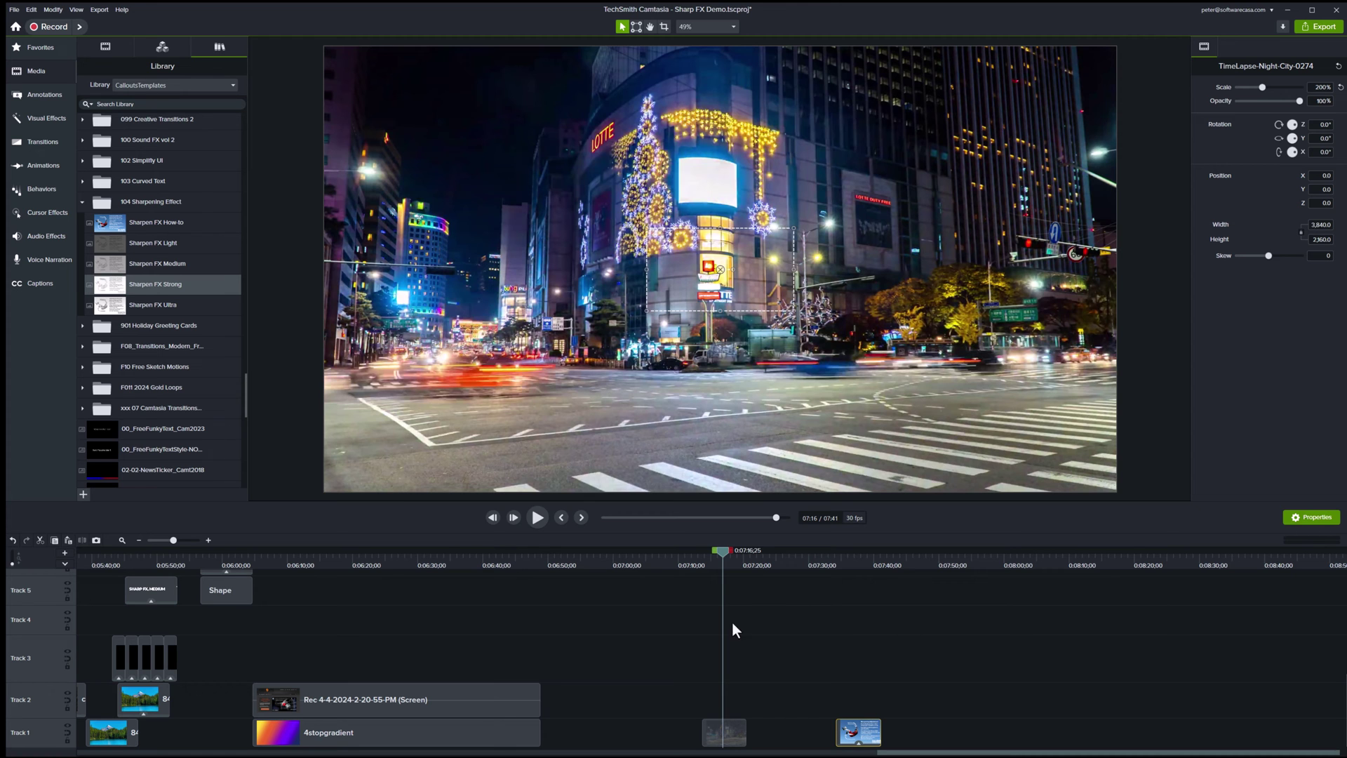
click(731, 741)
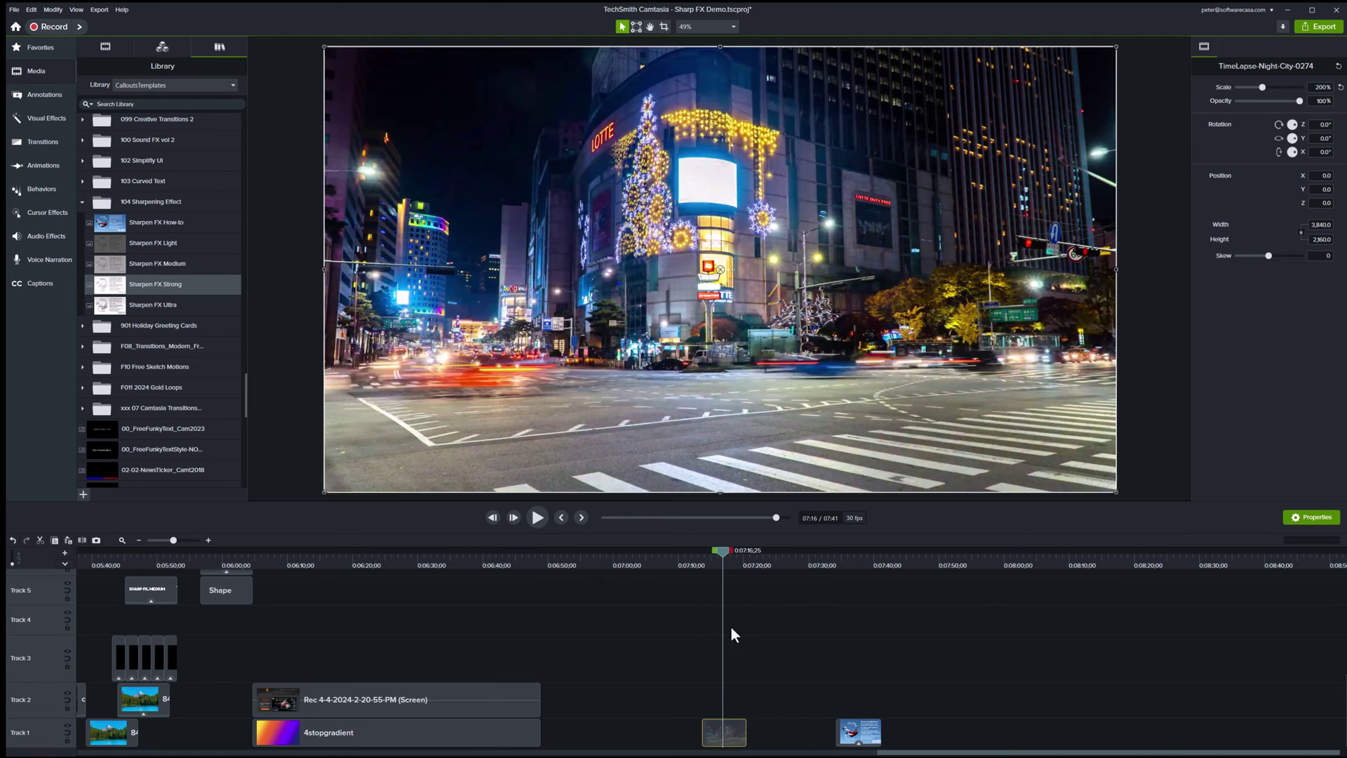
drag(725, 559, 717, 559)
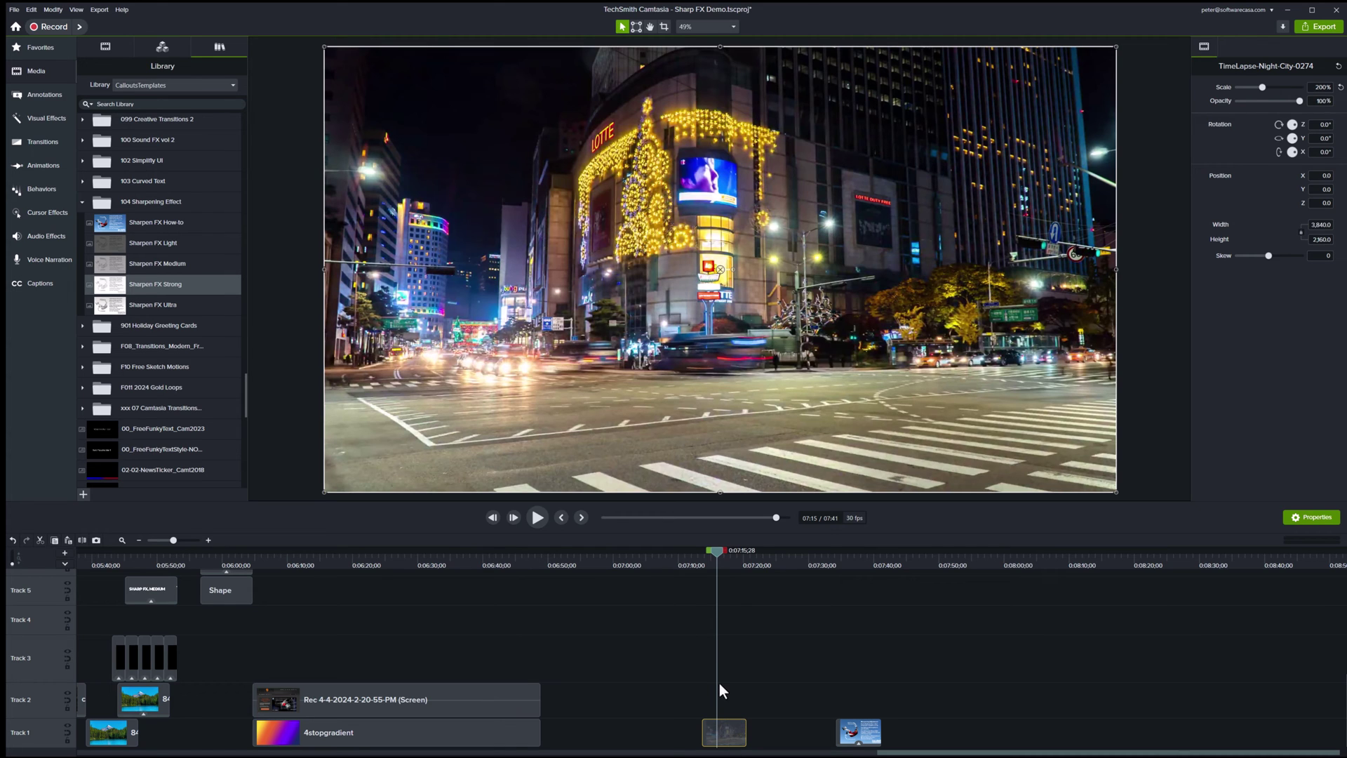
Copy the night-city clip and paste it onto Track 2, directly above the original
right_click(726, 735)
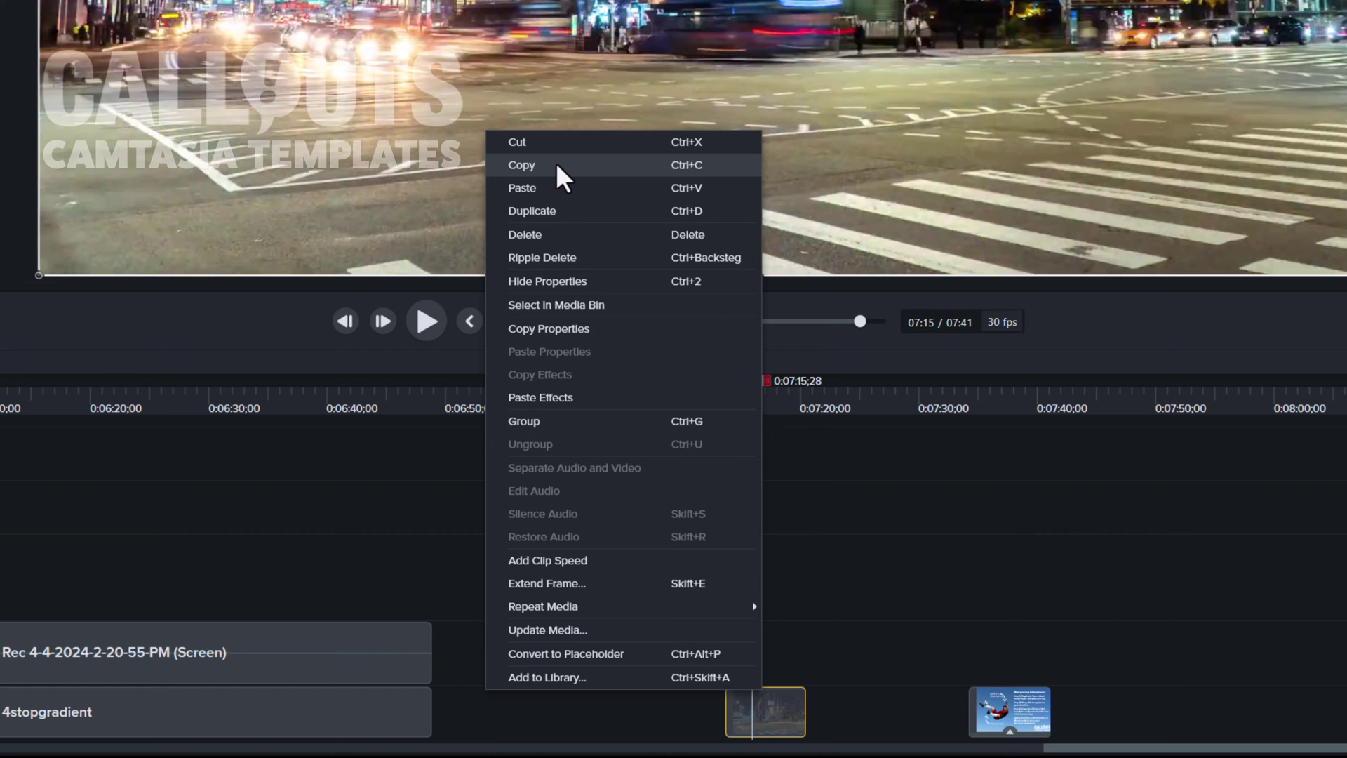
click(785, 712)
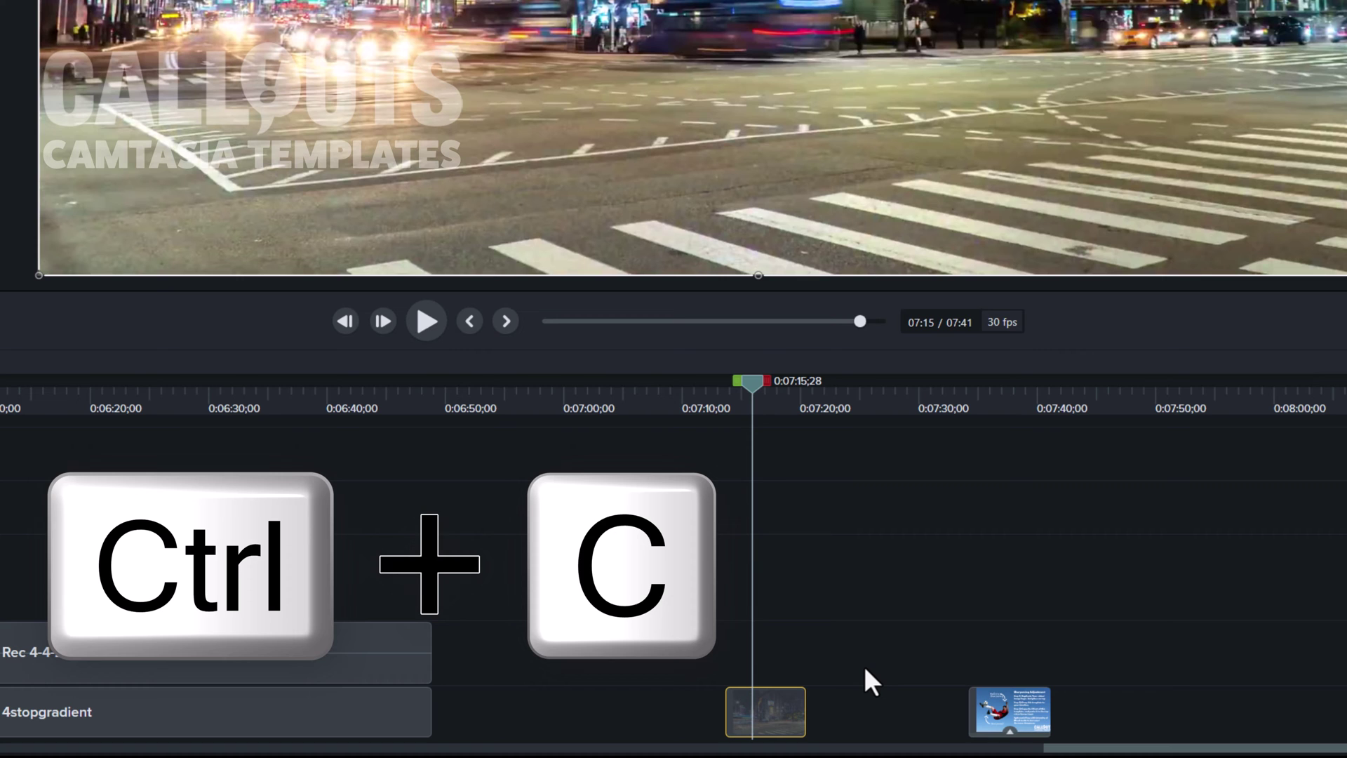
key(ctrl+v)
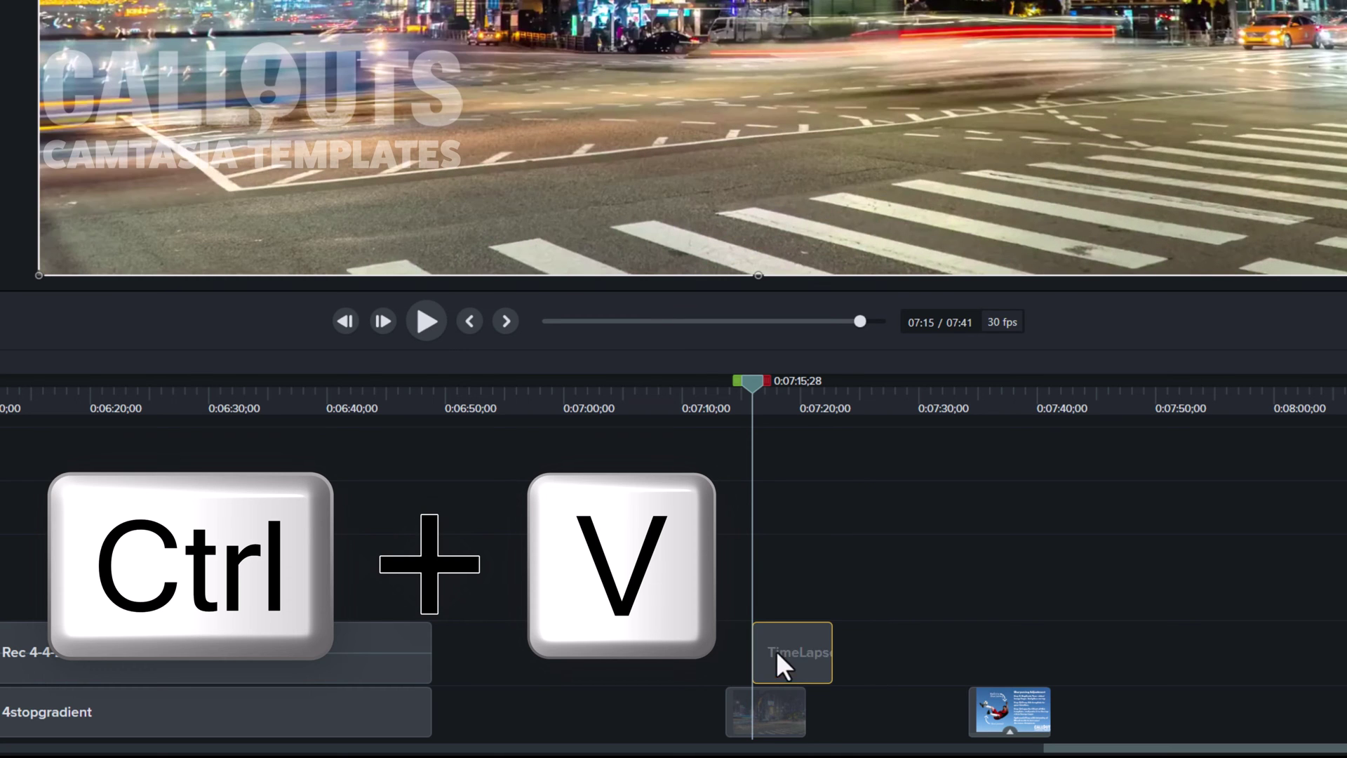
drag(789, 649, 766, 651)
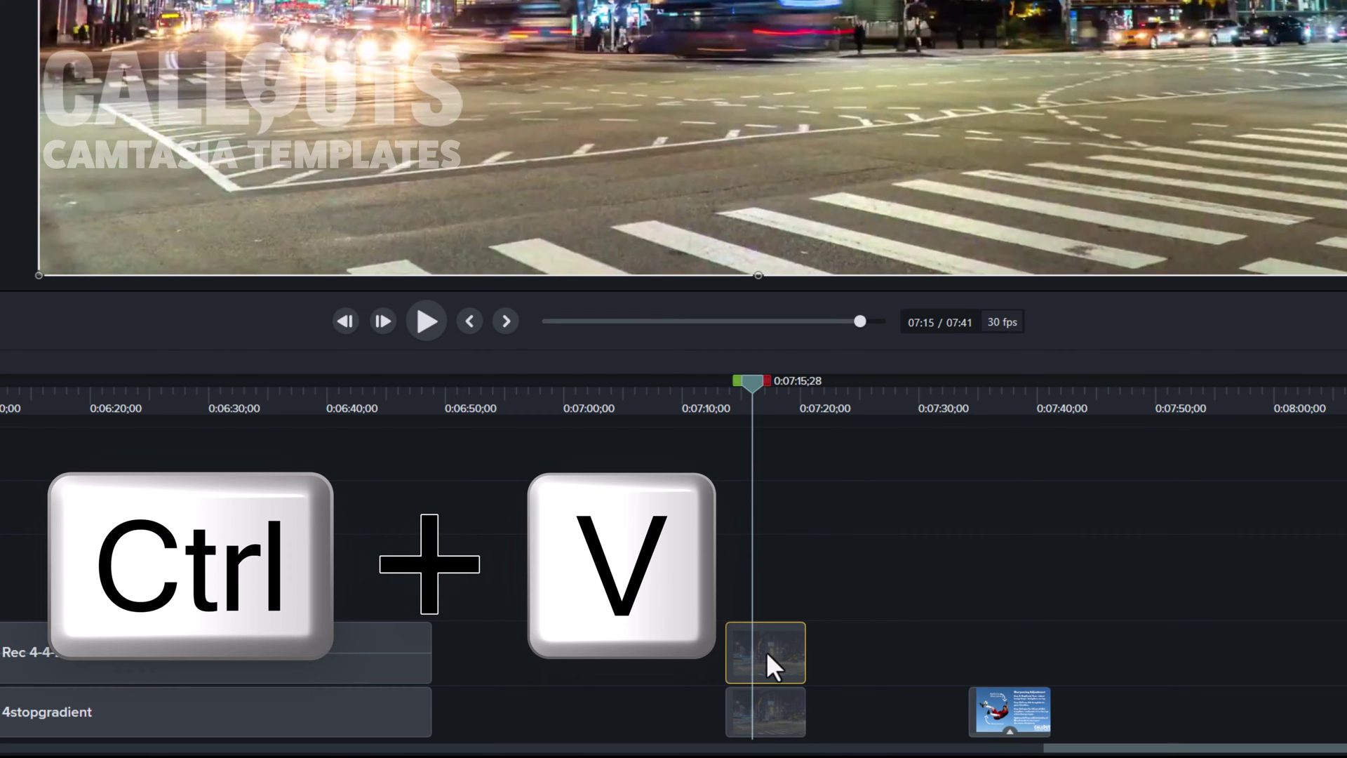
drag(756, 381, 763, 393)
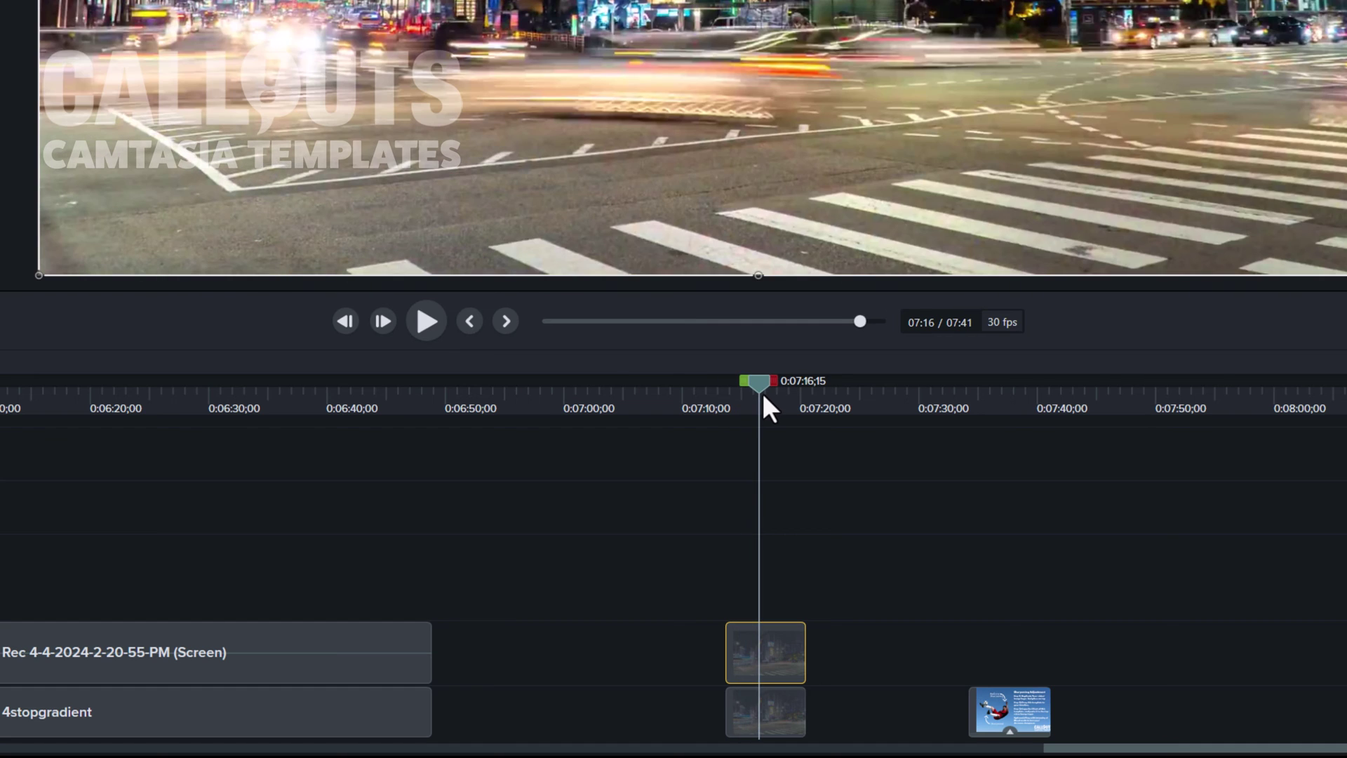
click(1010, 707)
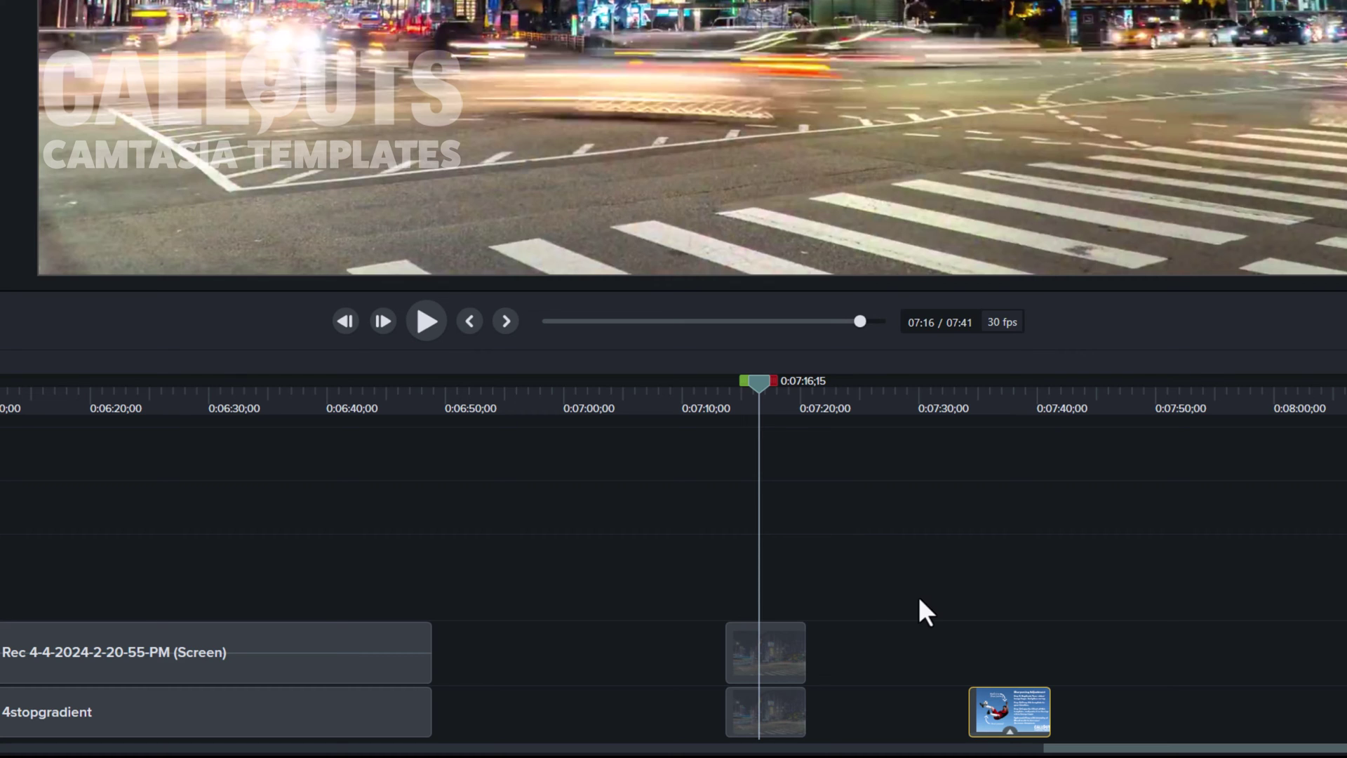
Copy the Sharpen FX Strong callout's effects and paste them onto the top-track night-city clip
right_click(1000, 717)
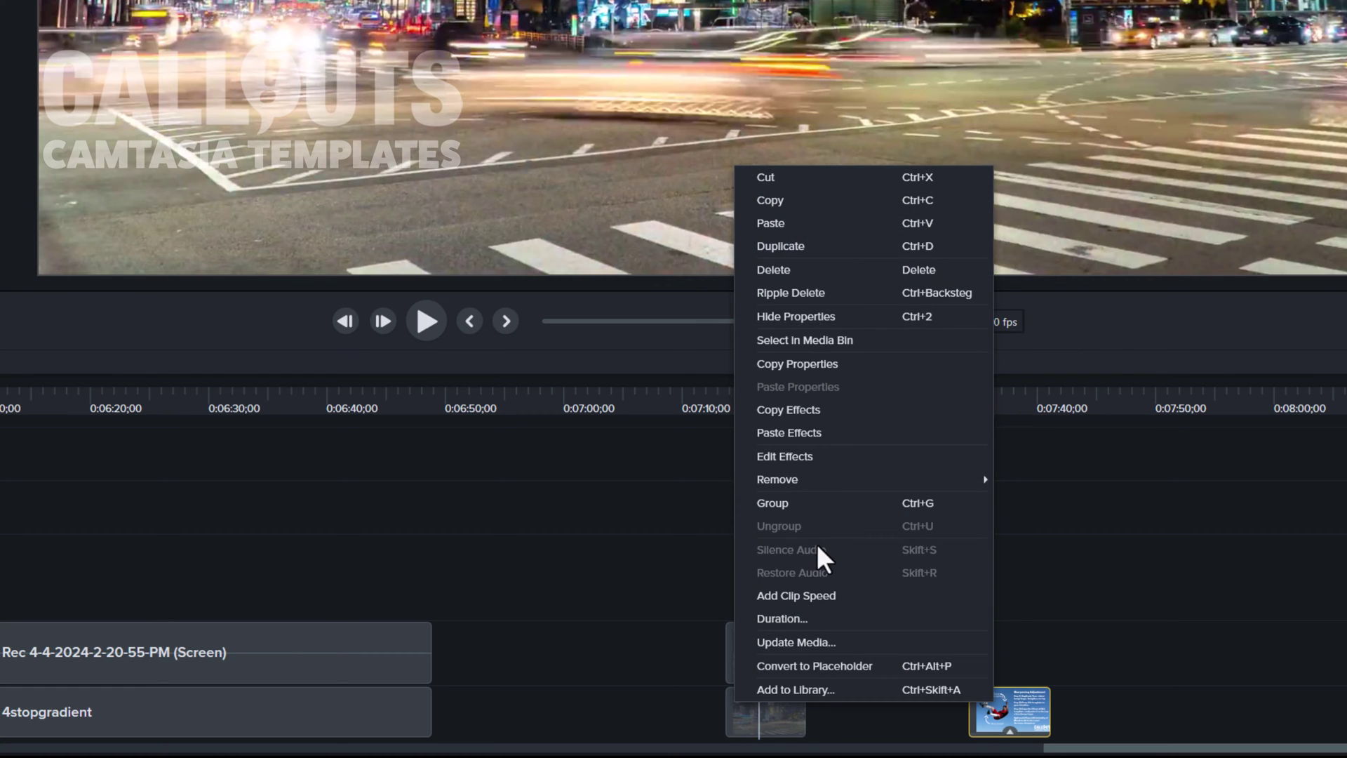
click(814, 409)
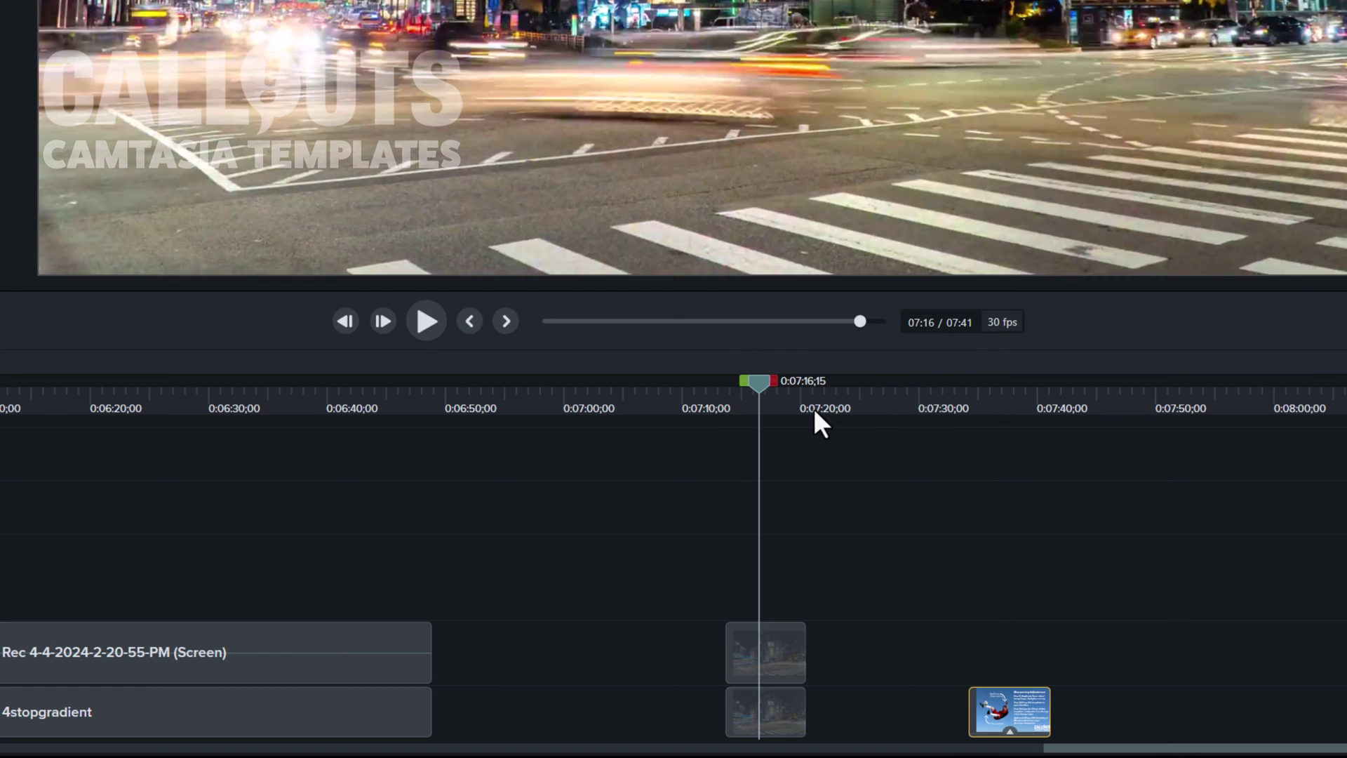
click(777, 647)
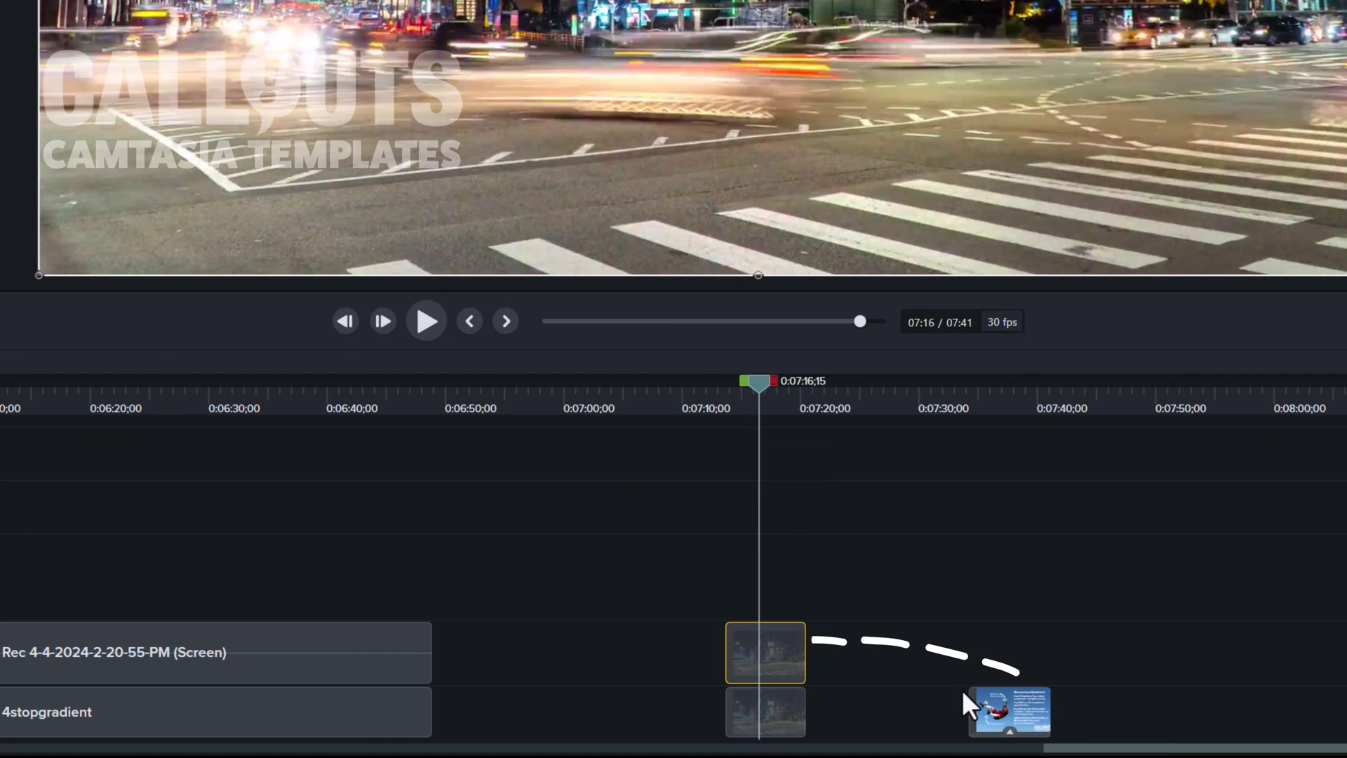
right_click(774, 650)
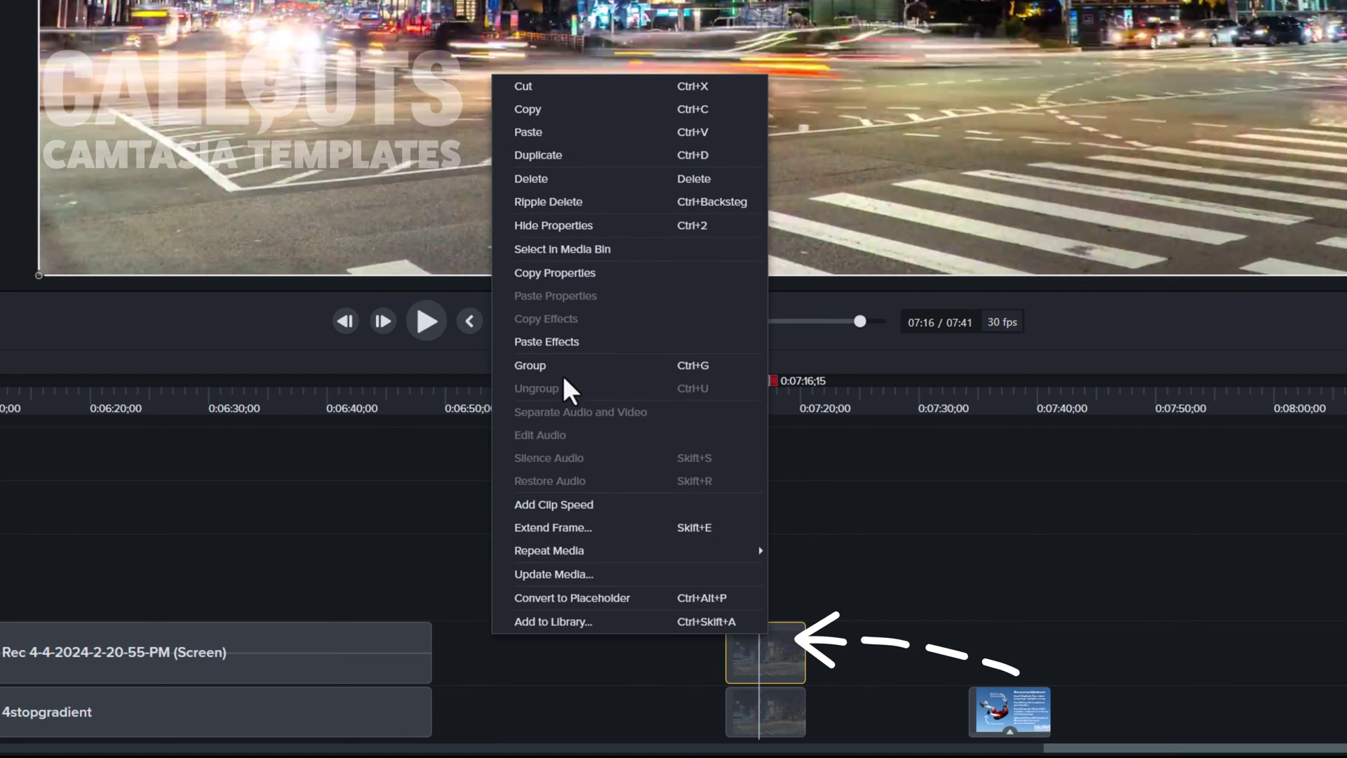
click(550, 340)
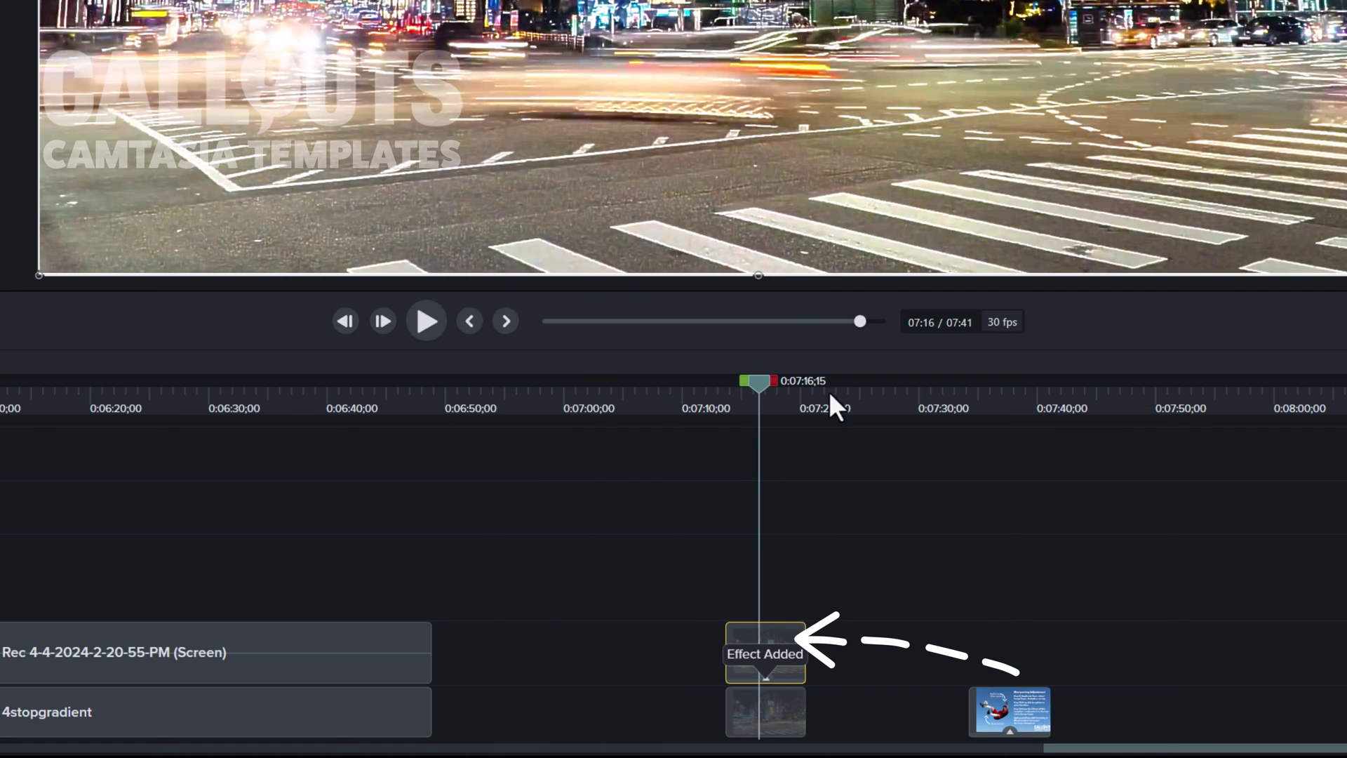
mouse_move(756, 392)
mouse_down()
mouse_move(743, 390)
mouse_move(759, 394)
mouse_up()
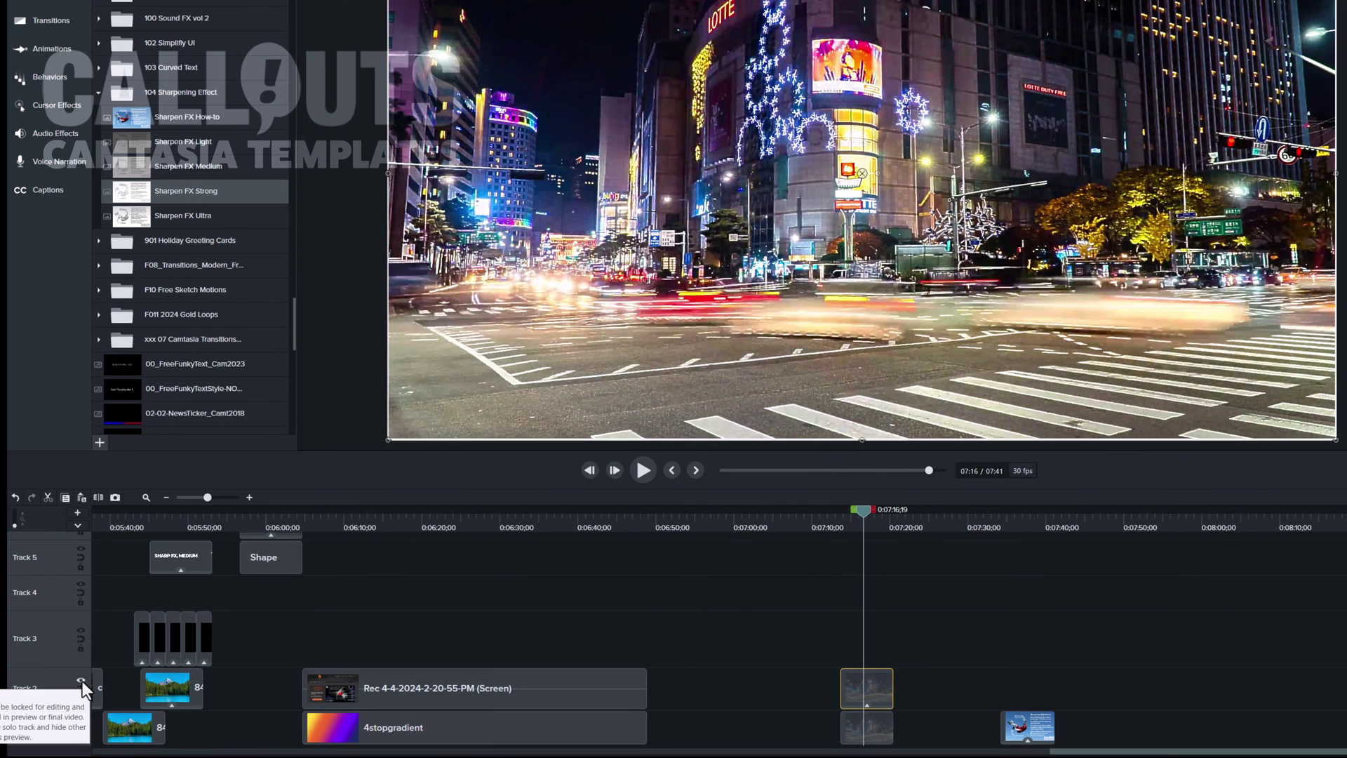
click(81, 680)
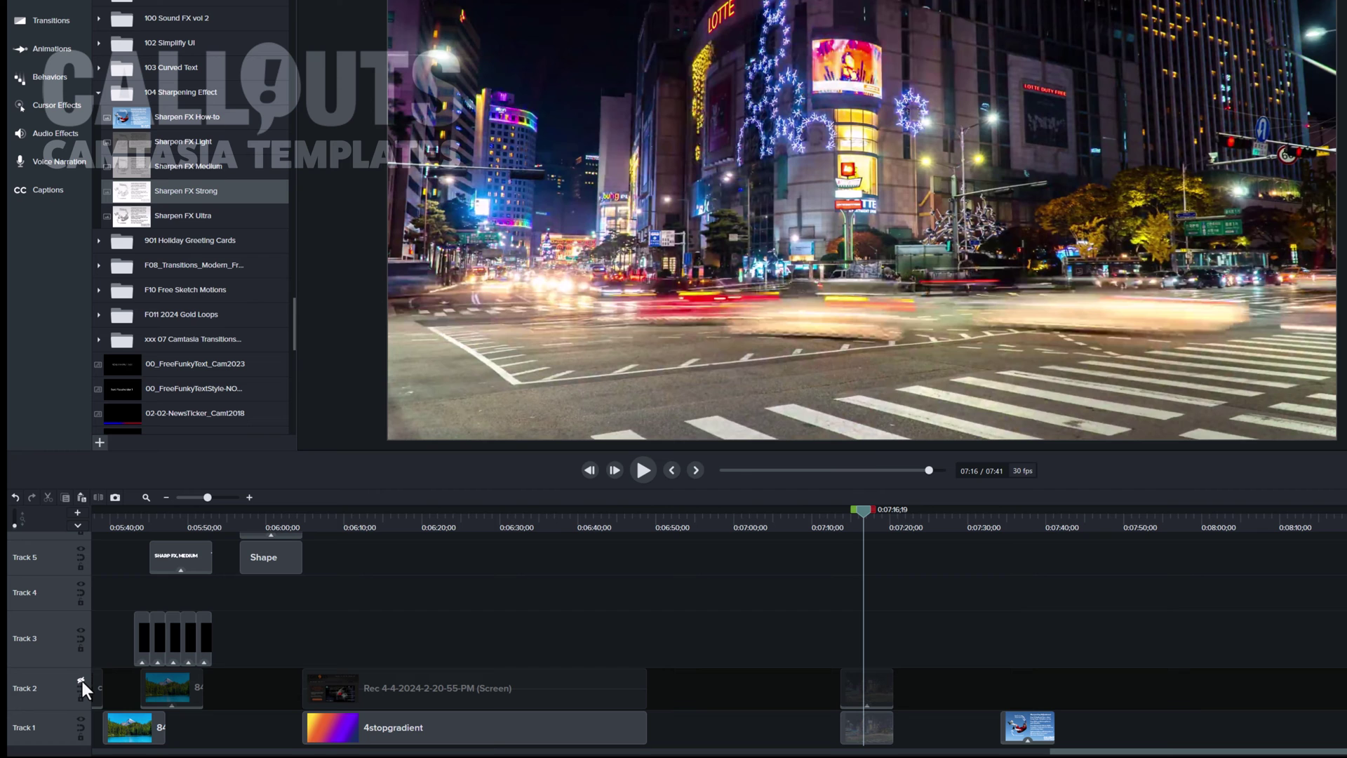
click(81, 679)
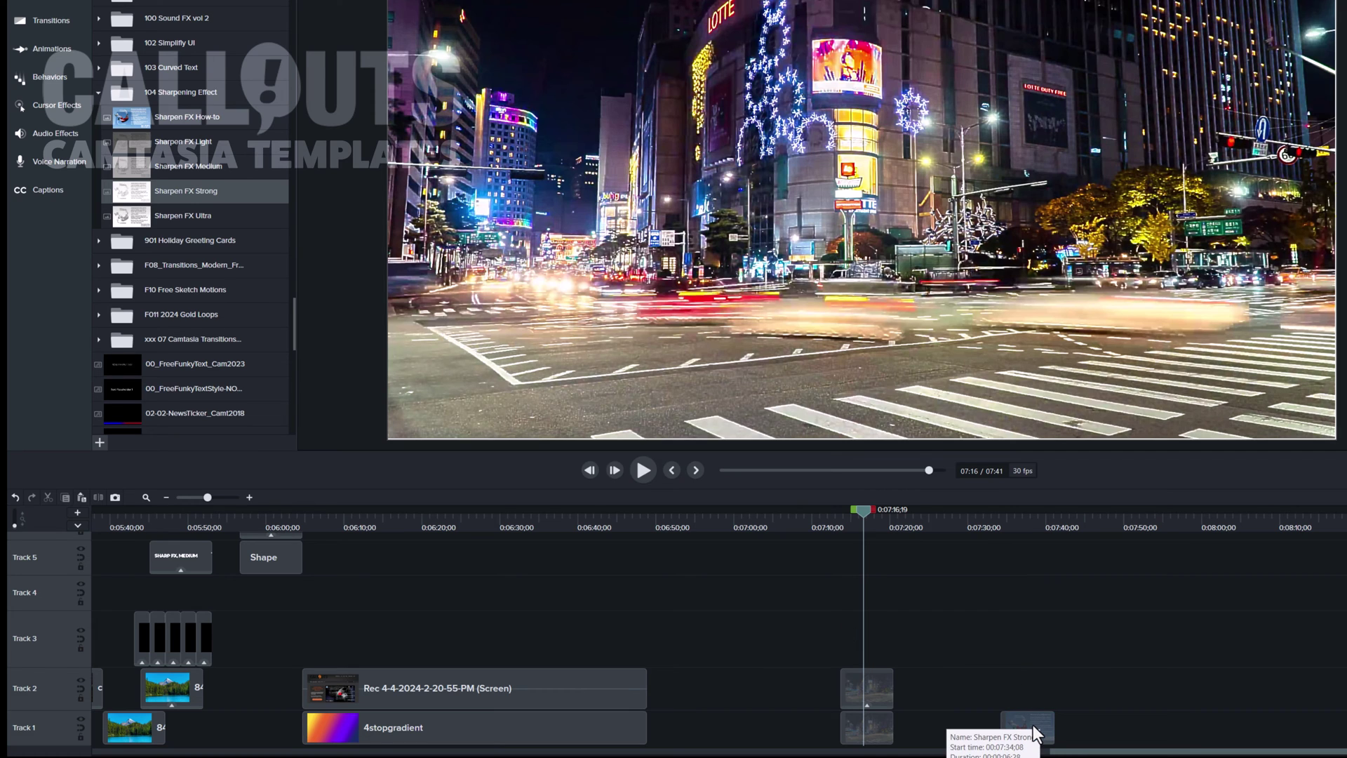
drag(1037, 733, 1037, 733)
click(877, 694)
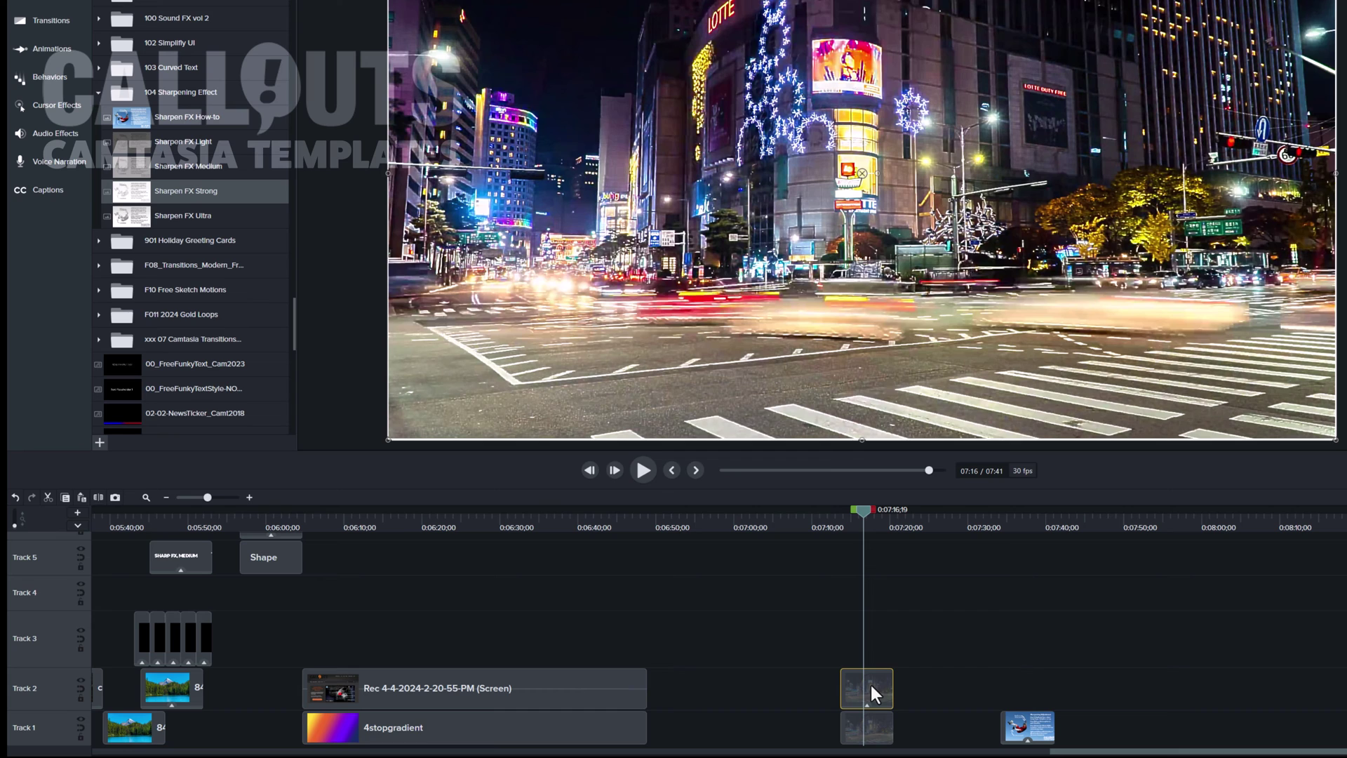
click(899, 623)
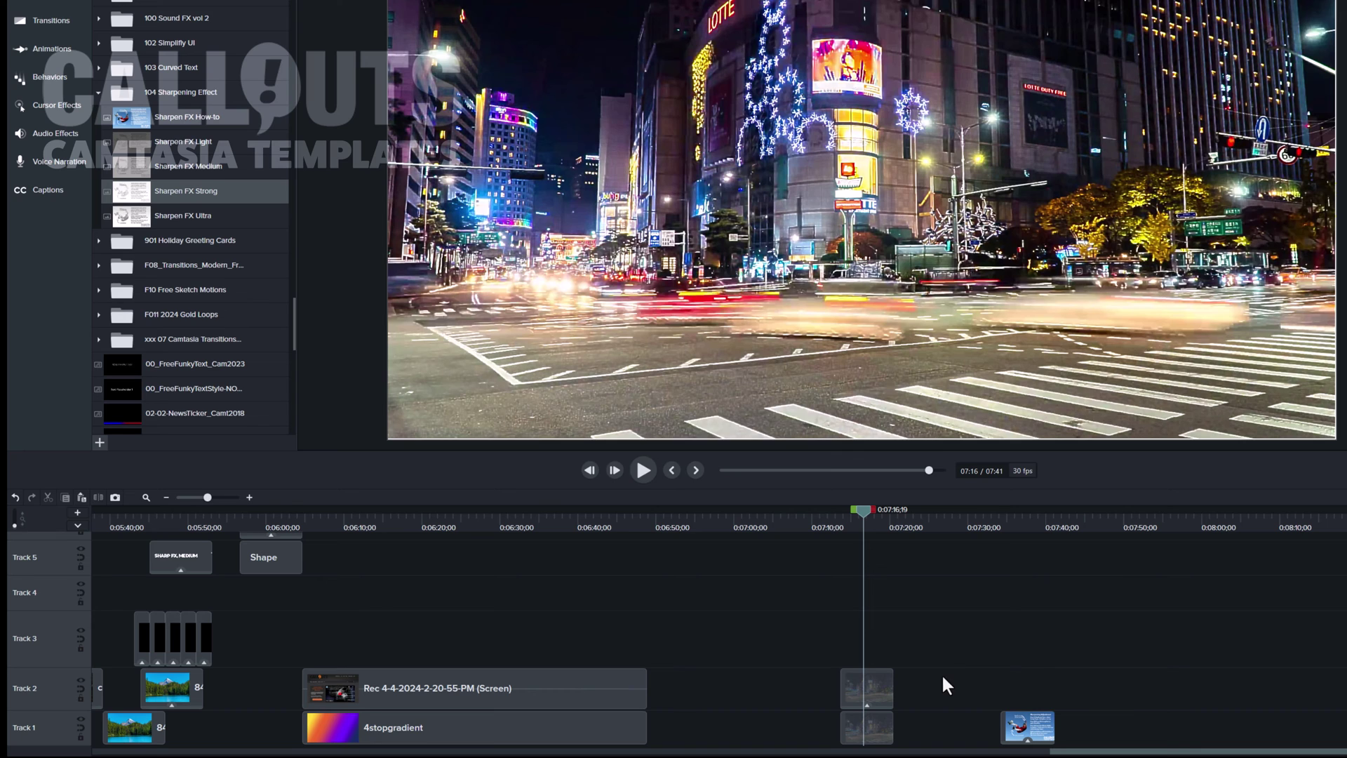
click(890, 679)
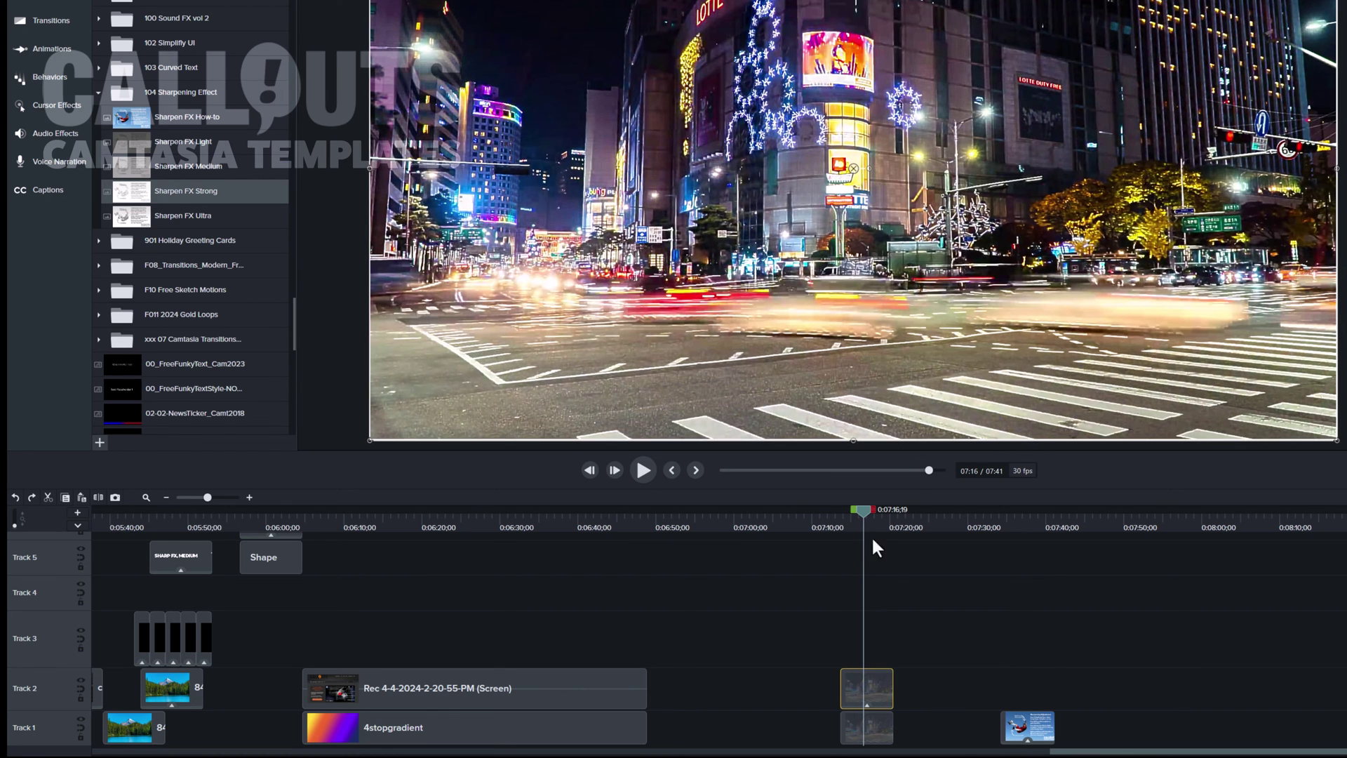
drag(870, 511, 868, 514)
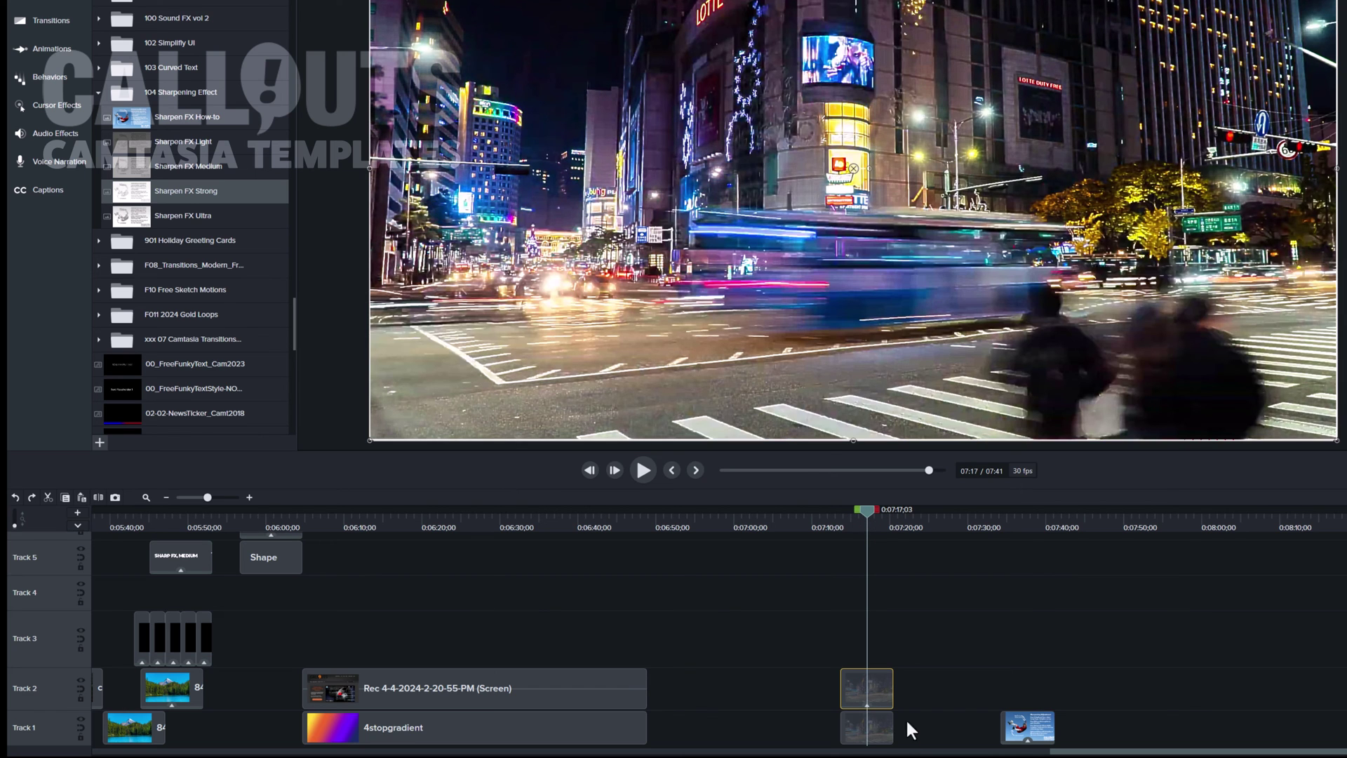
Check the top clip's Blend Mode settings: Divide, 100% intensity, Gray All range
right_click(877, 680)
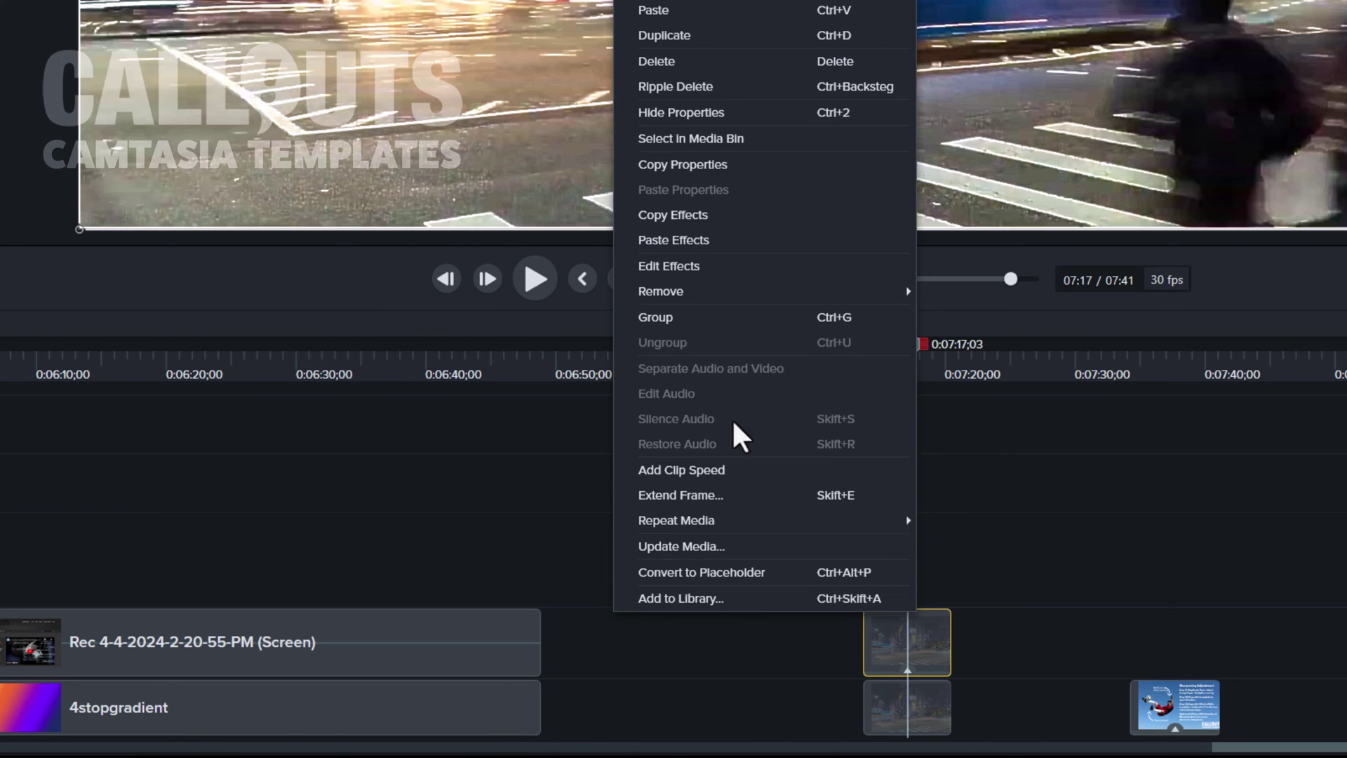
click(938, 644)
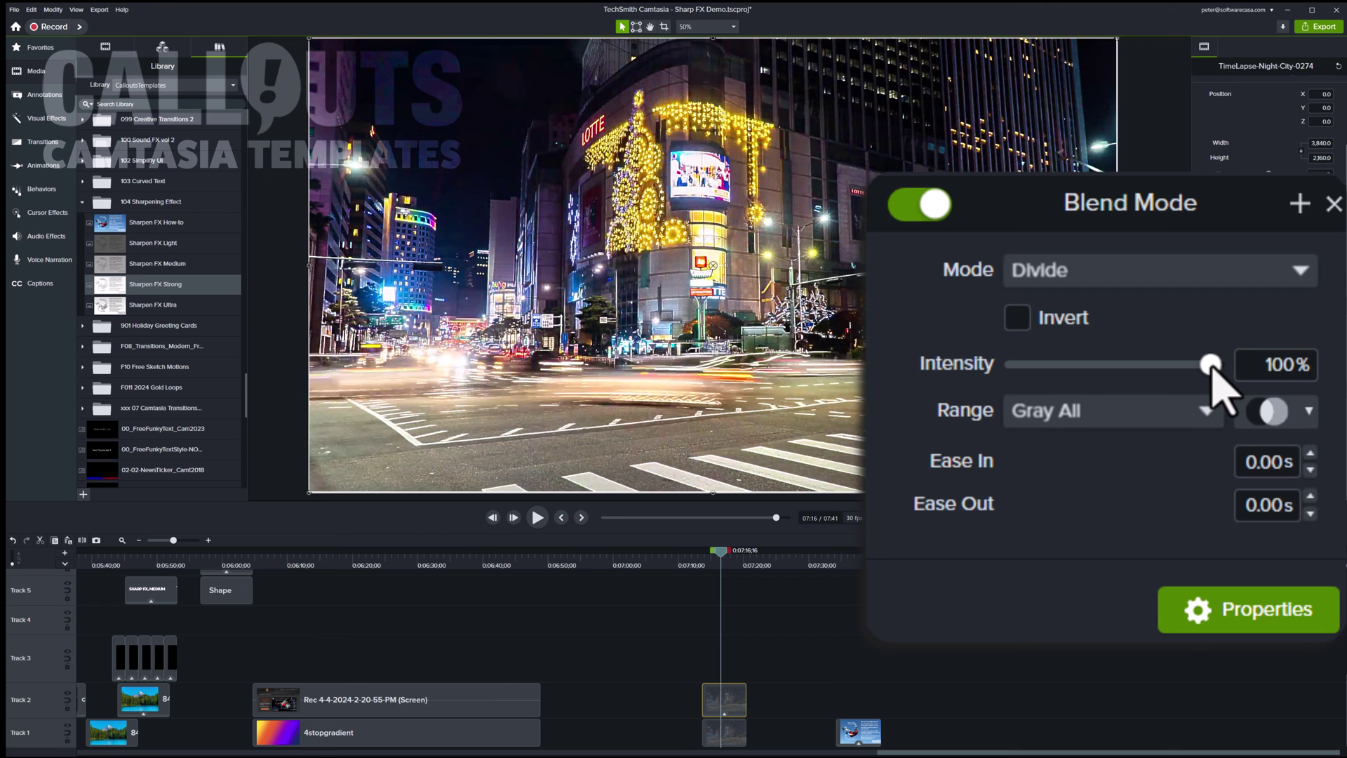
Lower the Divide Blend Mode intensity to 0%, zoom to the lit storefront sign, then restore 100%
drag(1212, 356, 1236, 371)
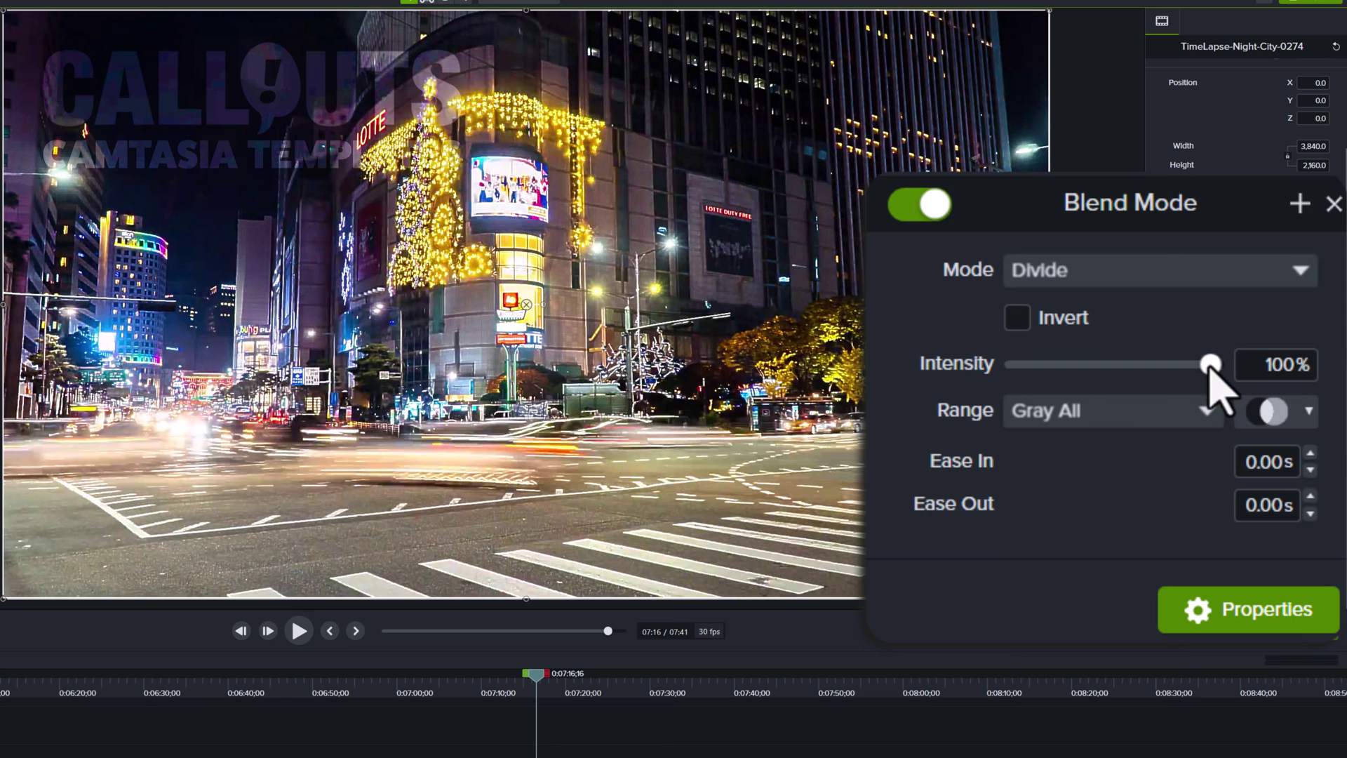
drag(1210, 367, 951, 372)
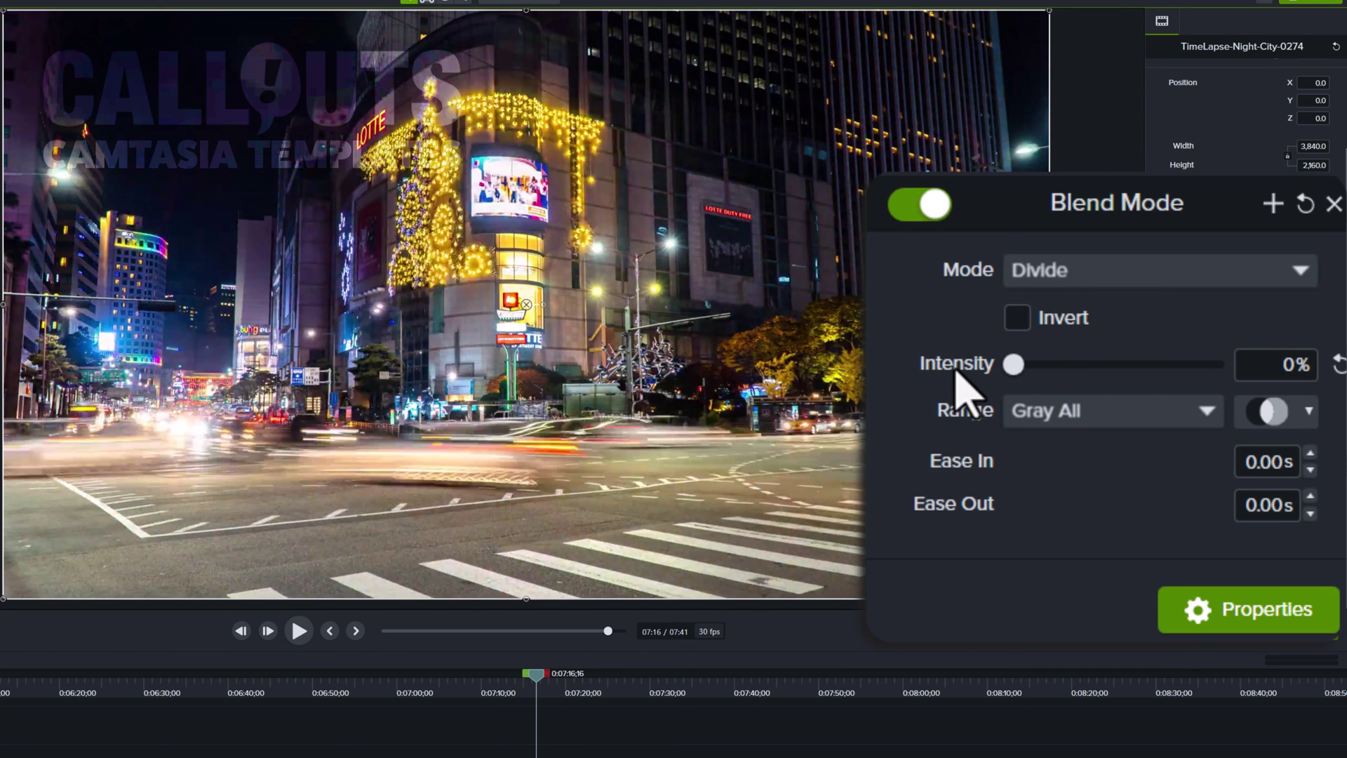
scroll(517, 456, up, 5)
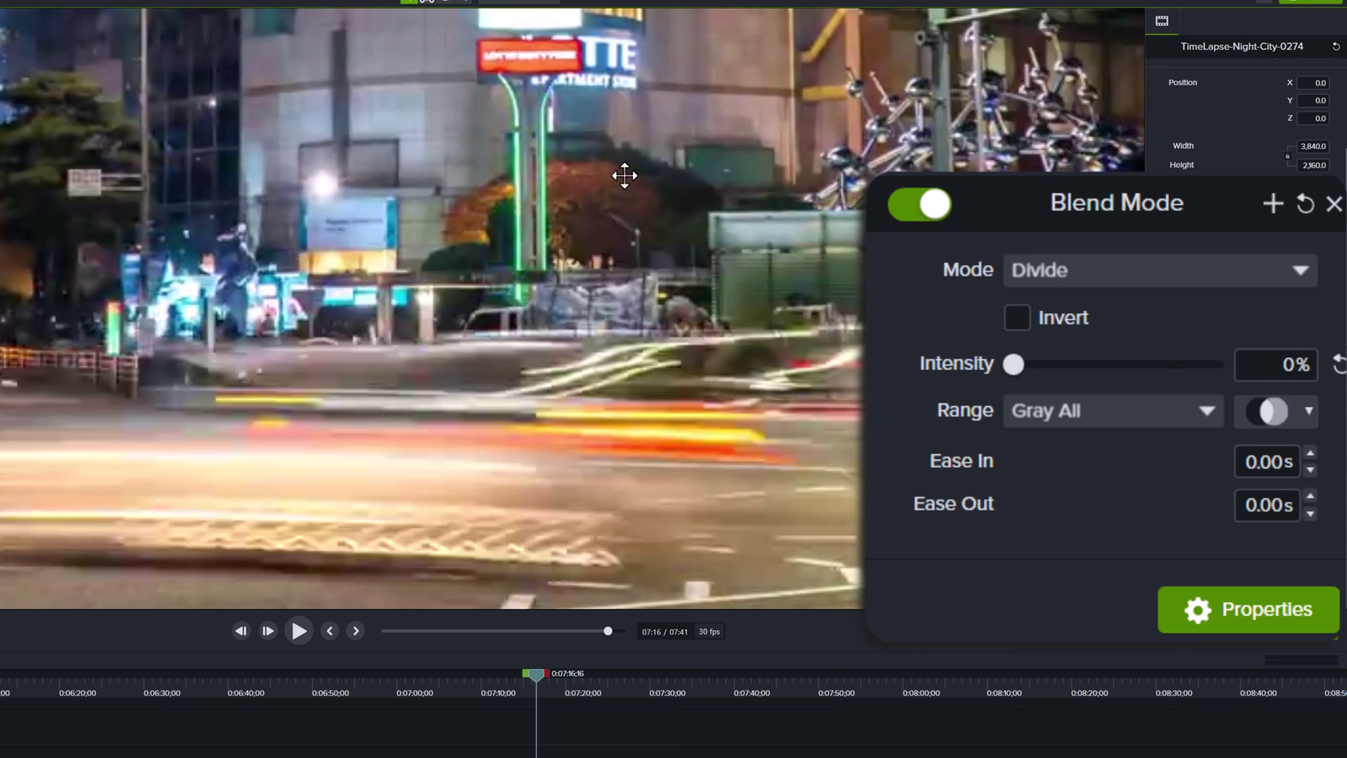
drag(589, 140, 602, 329)
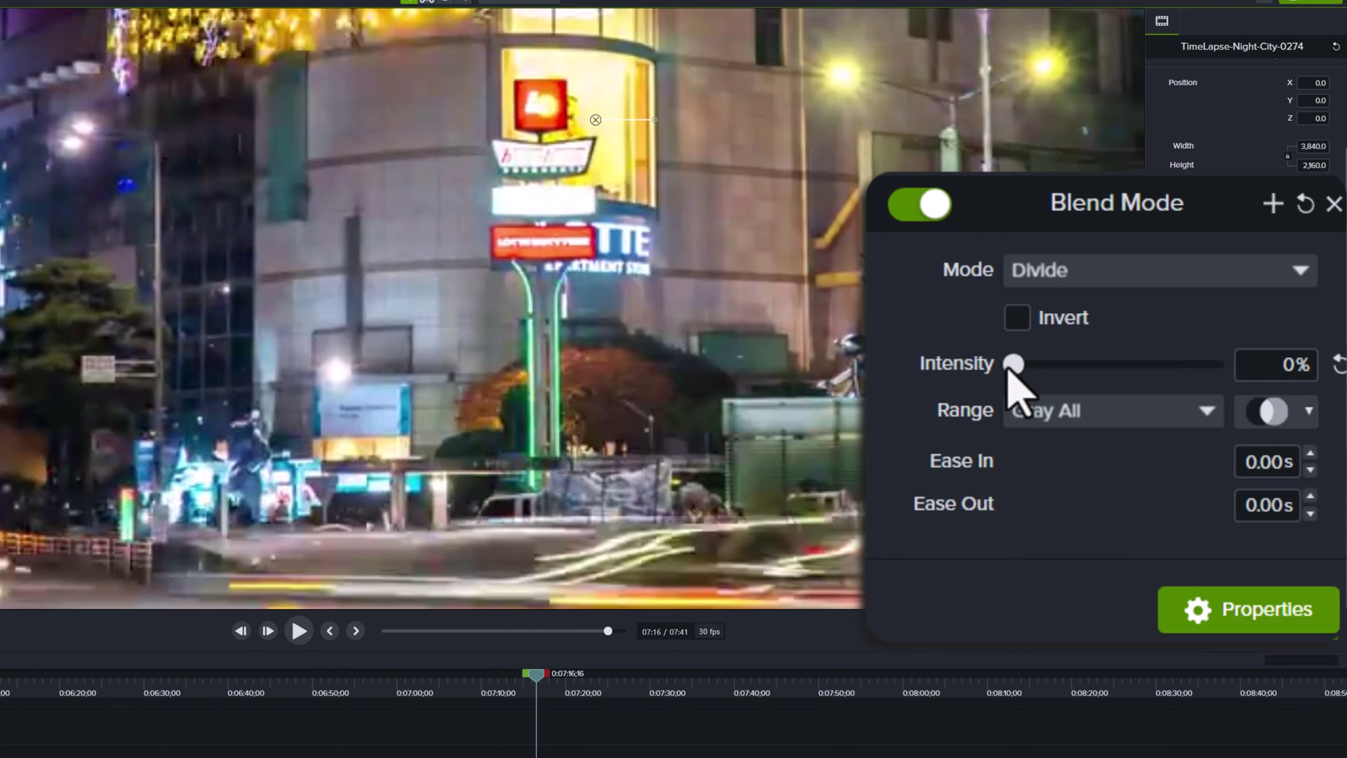
drag(1007, 368, 1225, 409)
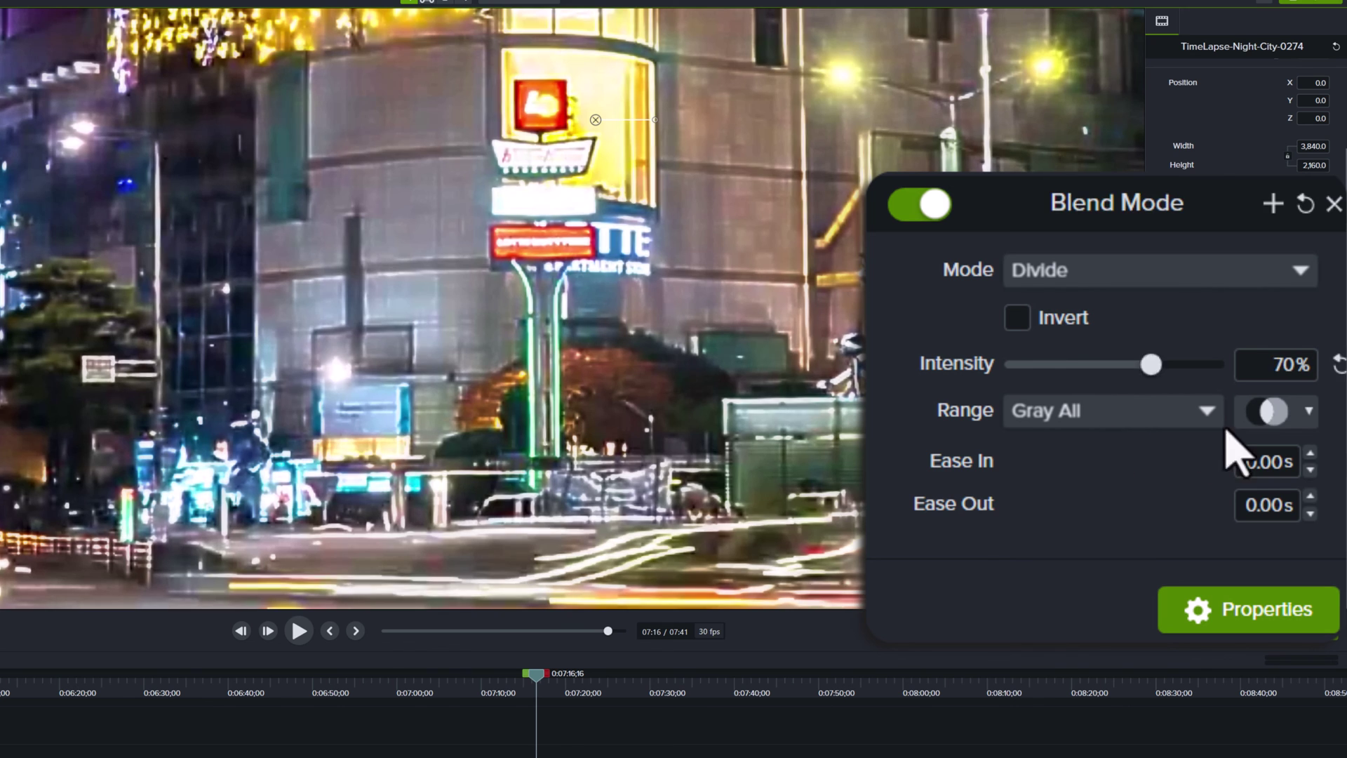
mouse_move(1210, 364)
mouse_down()
mouse_move(1102, 442)
mouse_move(1210, 368)
mouse_up()
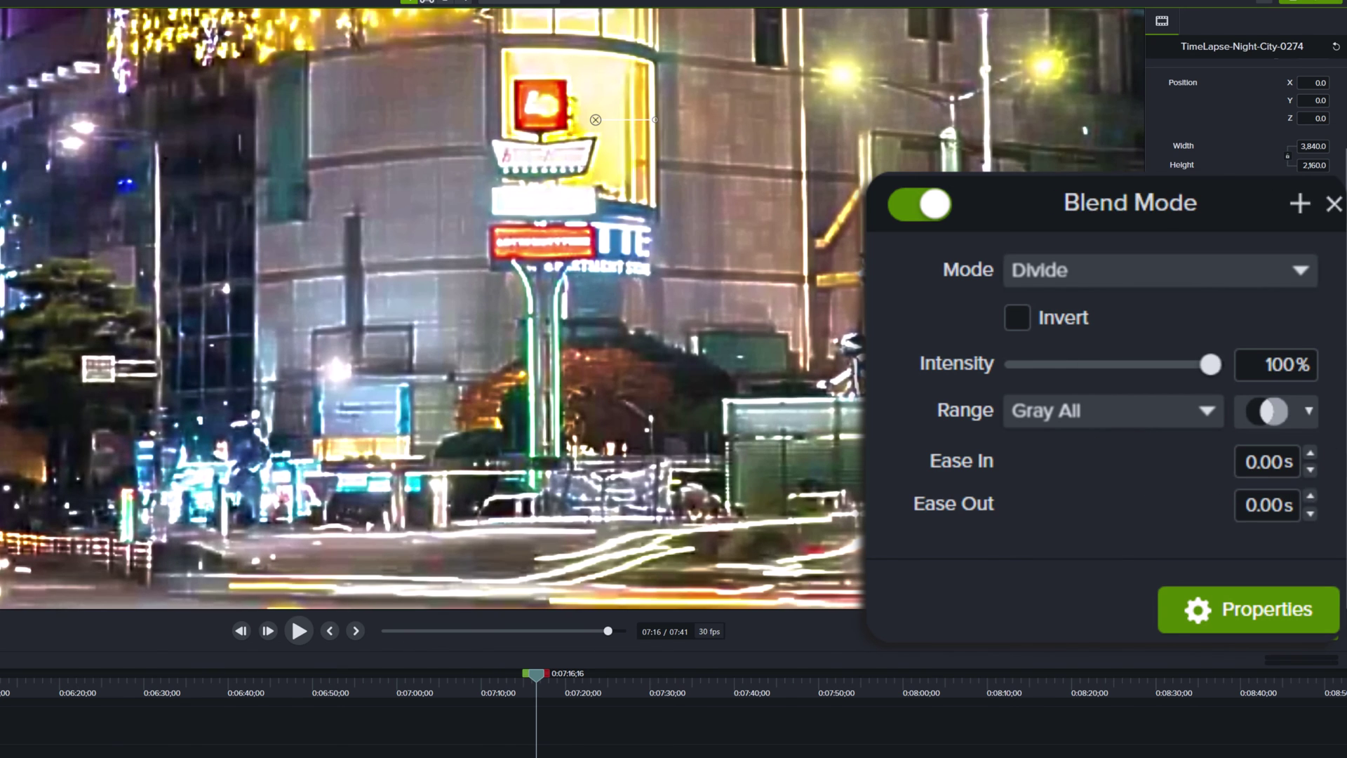